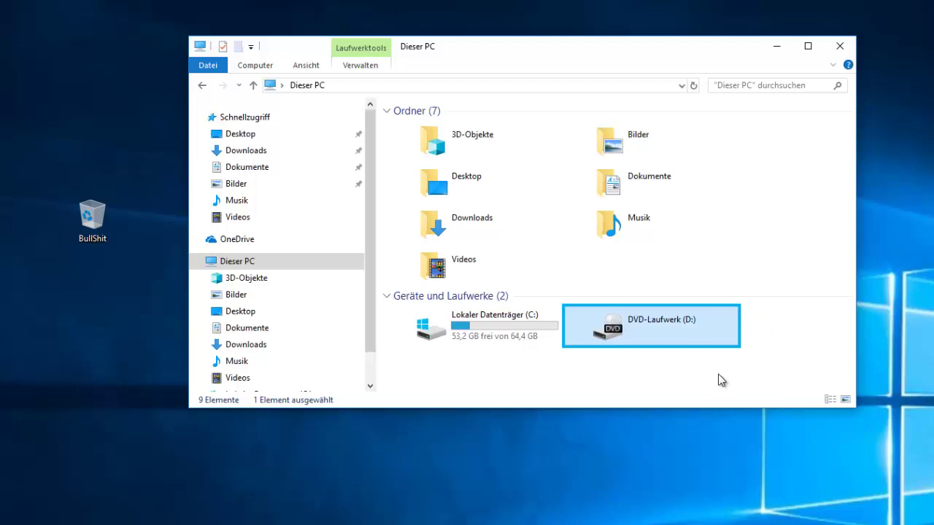
Step: Select the Musik folder, the recycle bin on the desktop, the Dokumente folder and Musik again so Narrator reads them
left_click(627, 211)
left_click(75, 231)
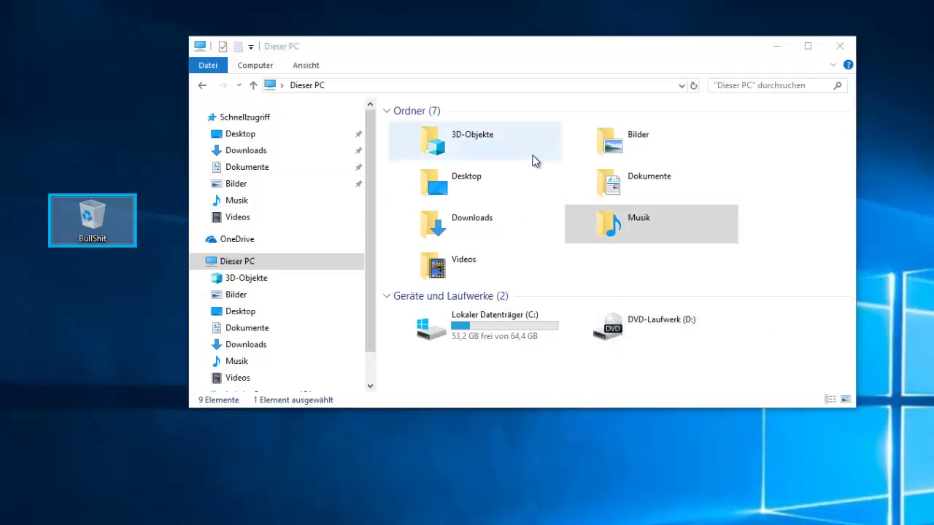
left_click(634, 191)
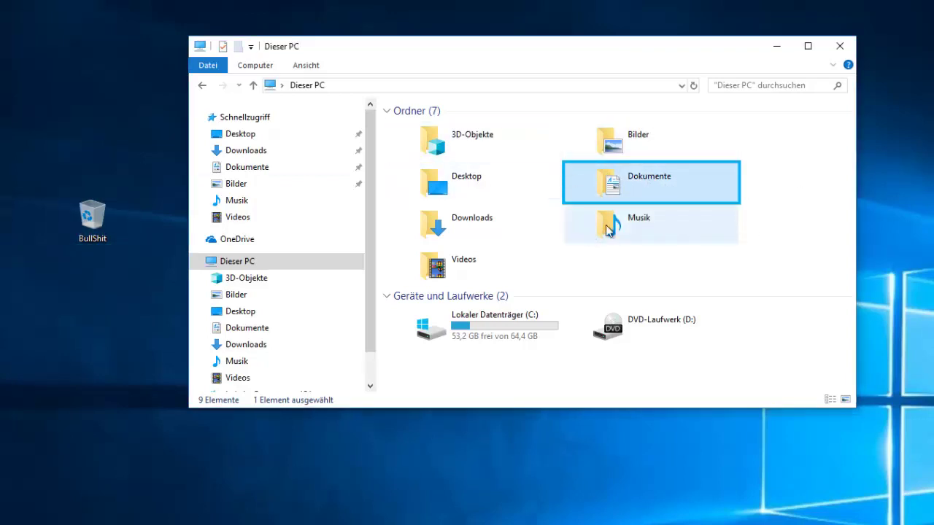
left_click(635, 223)
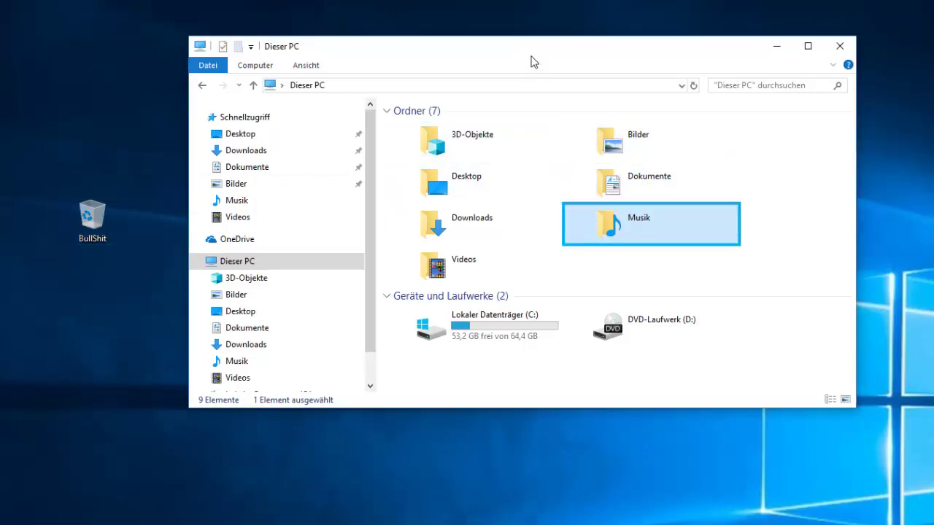
Step: Move the Explorer window aside and view the desktop's sorting options without choosing one
left_click_drag(532, 62, 319, 69)
right_click(703, 99)
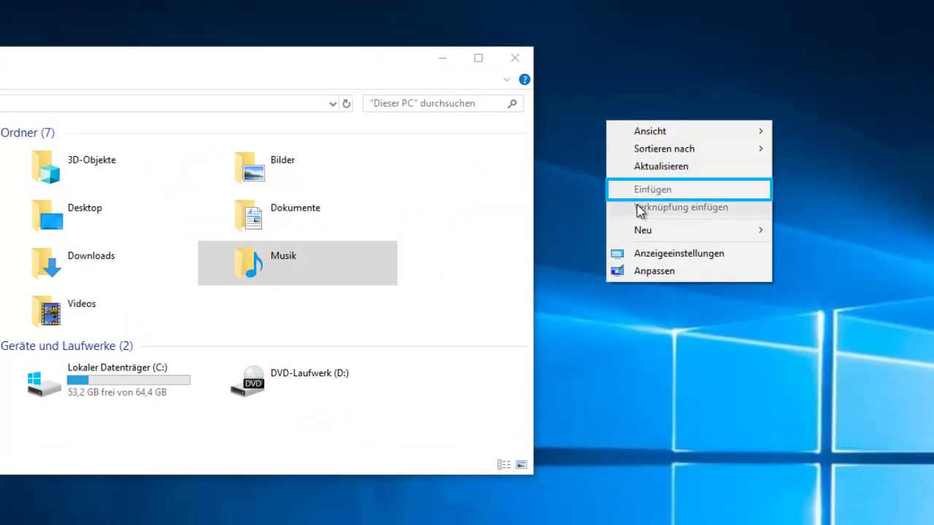
mouse_move(642, 135)
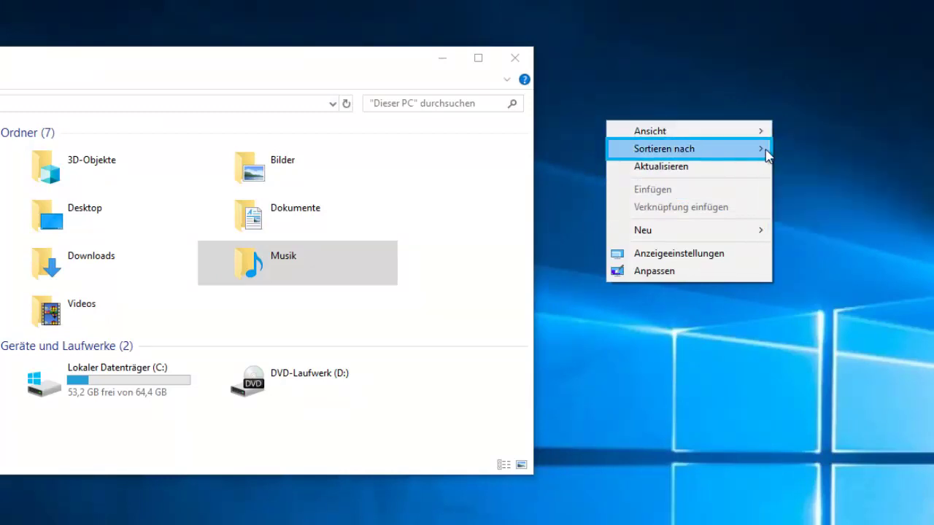
mouse_move(766, 151)
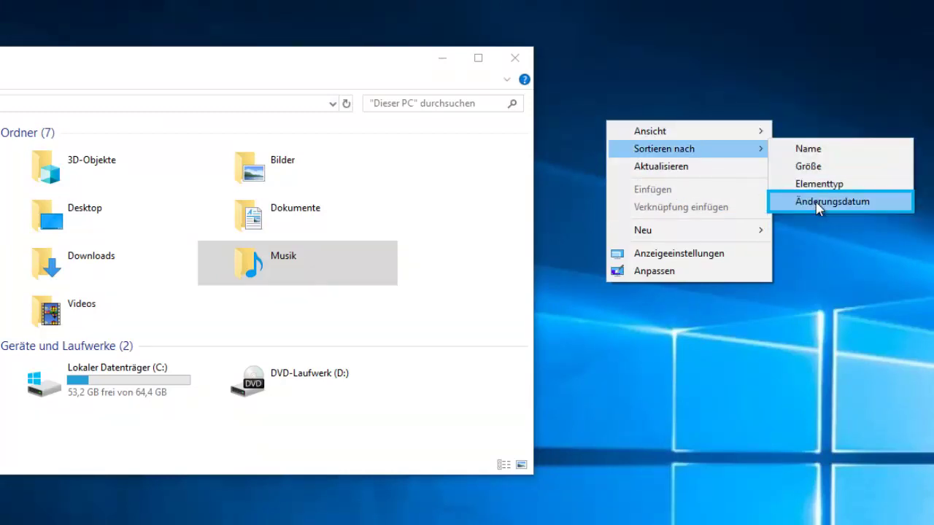
Step: Move the Explorer window back and select the Dokumente, Bilder and Desktop folders in turn
left_click_drag(300, 62, 394, 64)
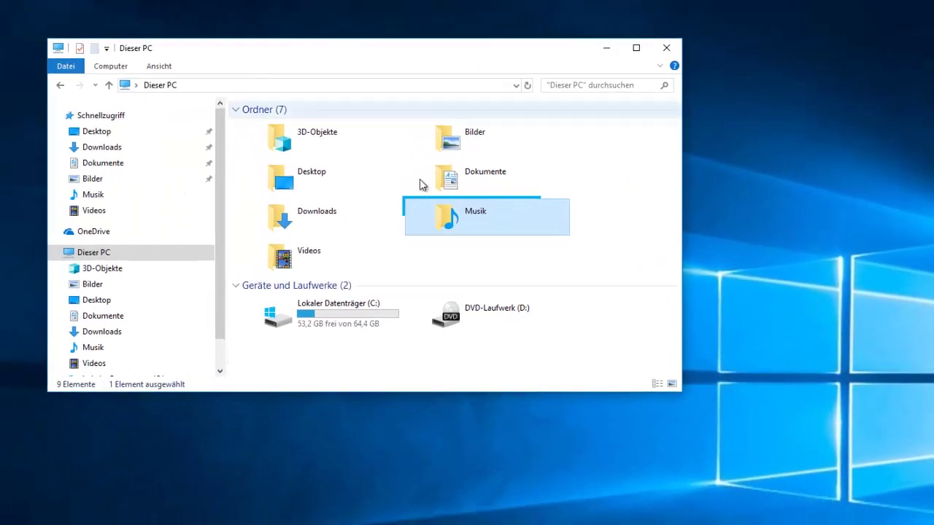
left_click(481, 178)
left_click(479, 143)
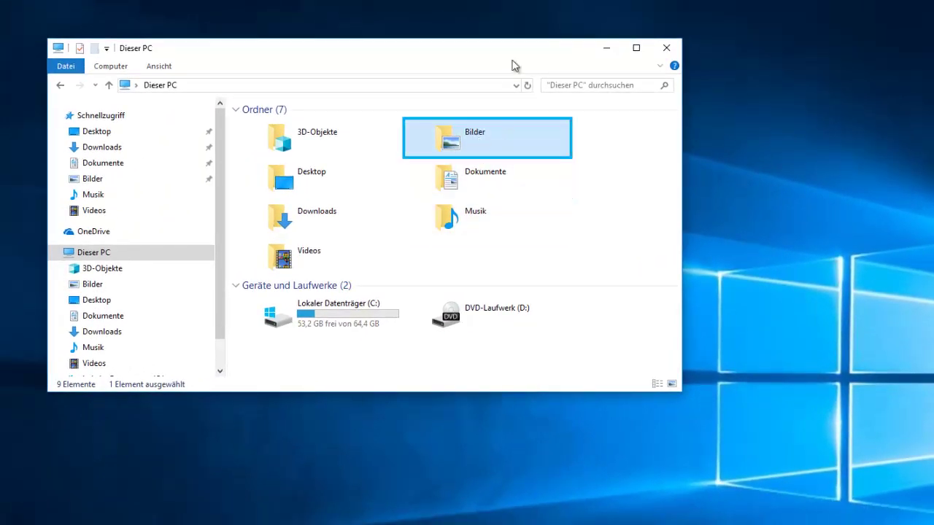
left_click(304, 172)
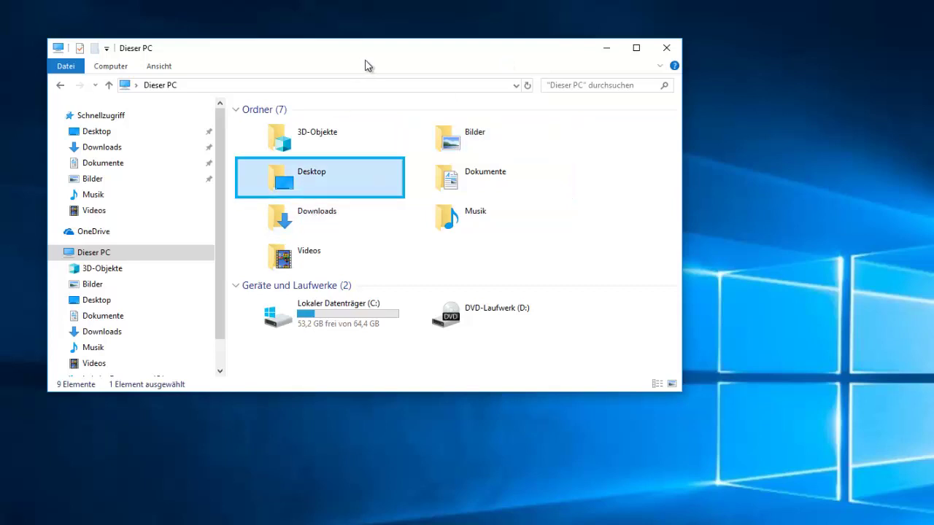
Step: Uncover the desktop icon and select the desktop, the Downloads and Musik folders, and the desktop again
left_click_drag(458, 63, 544, 36)
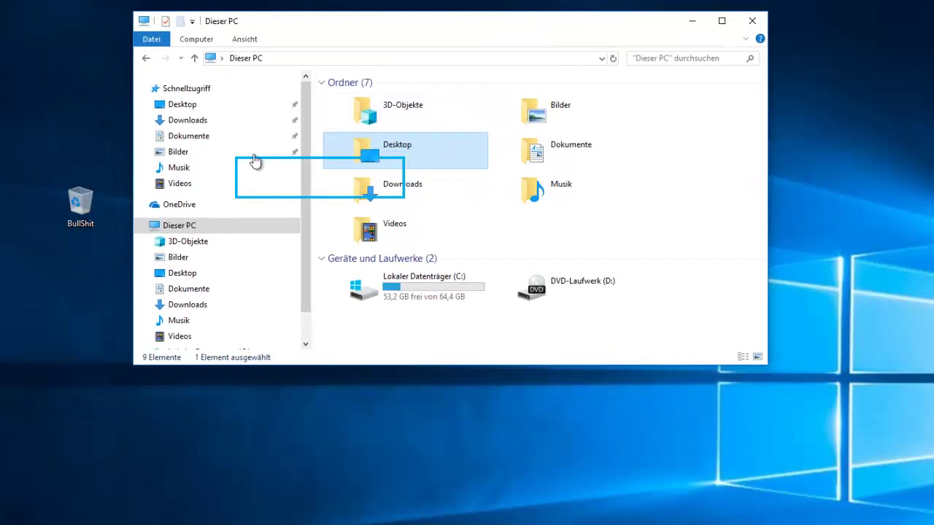
left_click(41, 208)
left_click(397, 196)
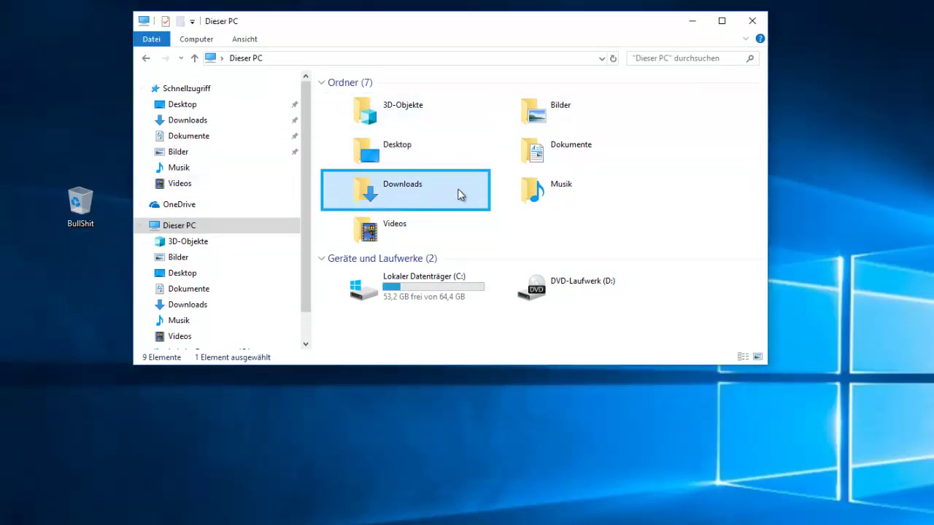
left_click(557, 191)
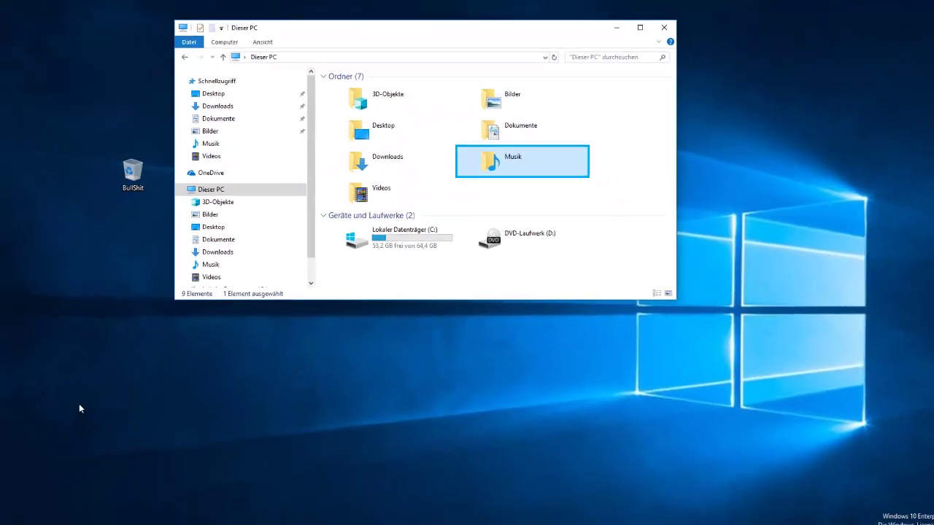
left_click(113, 404)
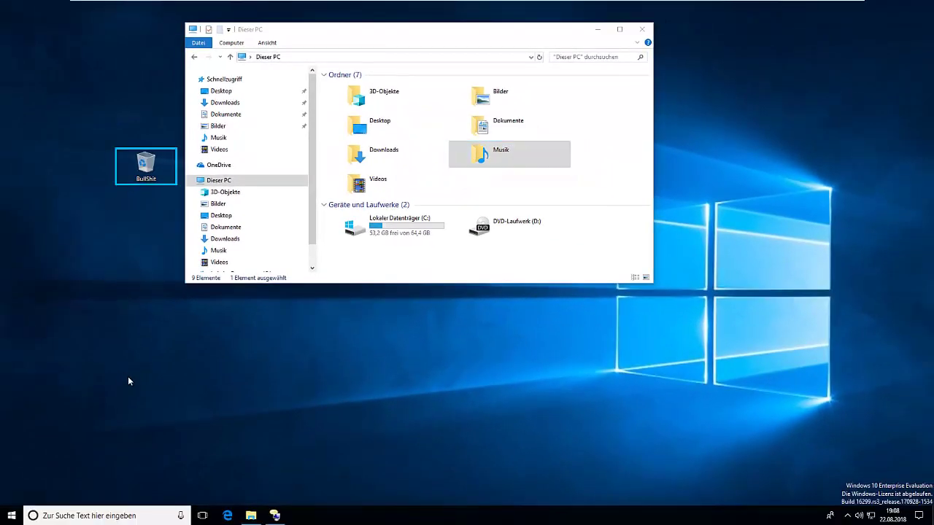
Step: Open Erleichterte Bedienung in the Windows settings and switch Sprachausgabe off
left_click(11, 515)
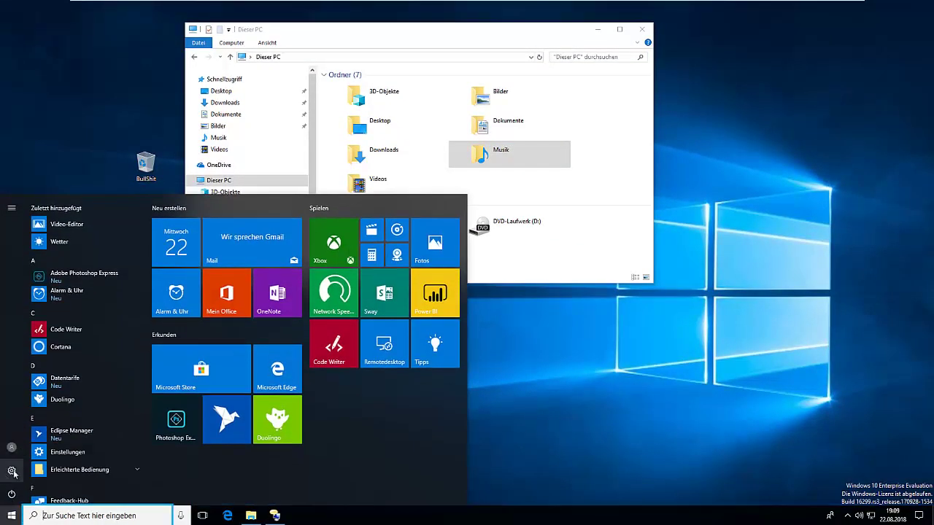
left_click(11, 471)
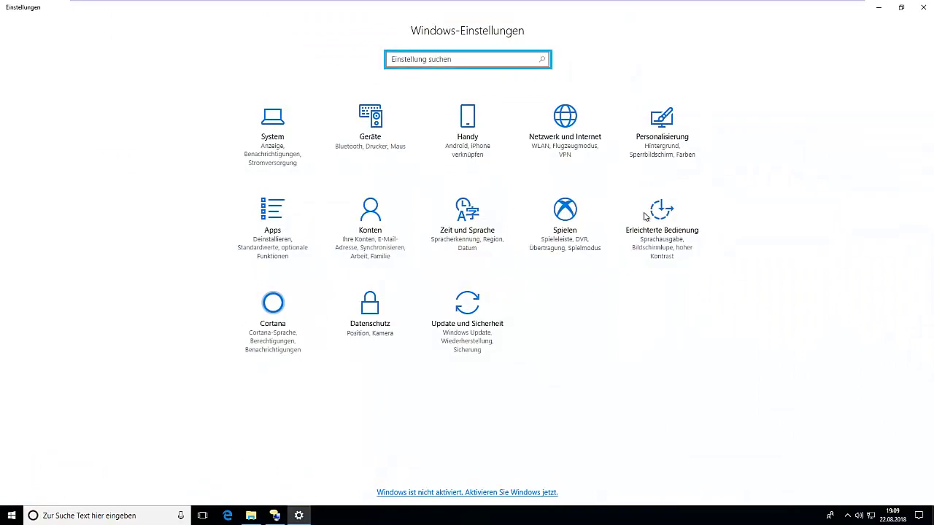
left_click(675, 227)
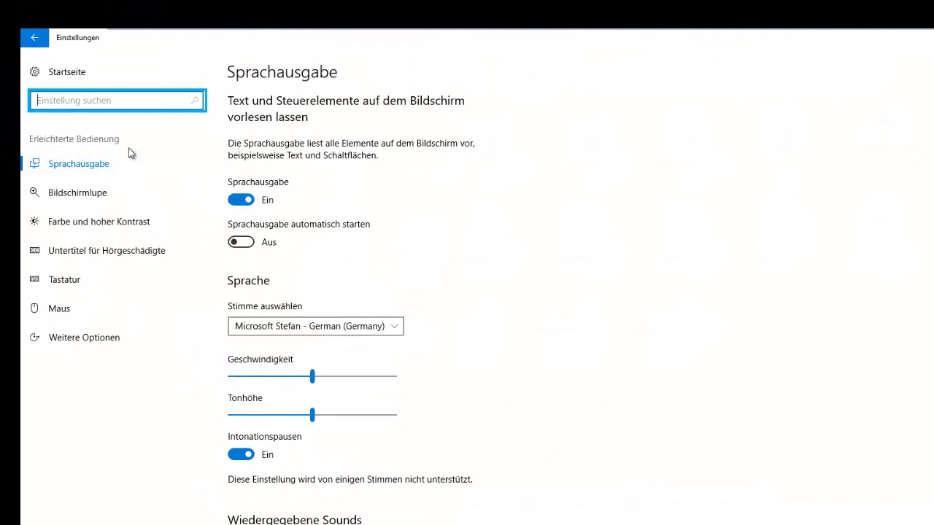
left_click(243, 200)
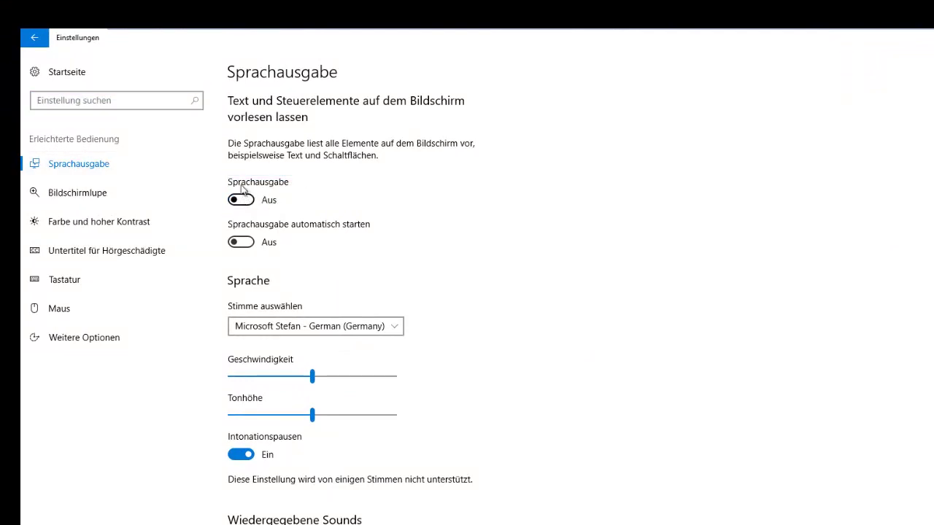
Step: Switch between the Bildschirmlupe, Farbe und hoher Kontrast and Sprachausgabe pages with Narrator off
left_click(126, 191)
left_click(138, 169)
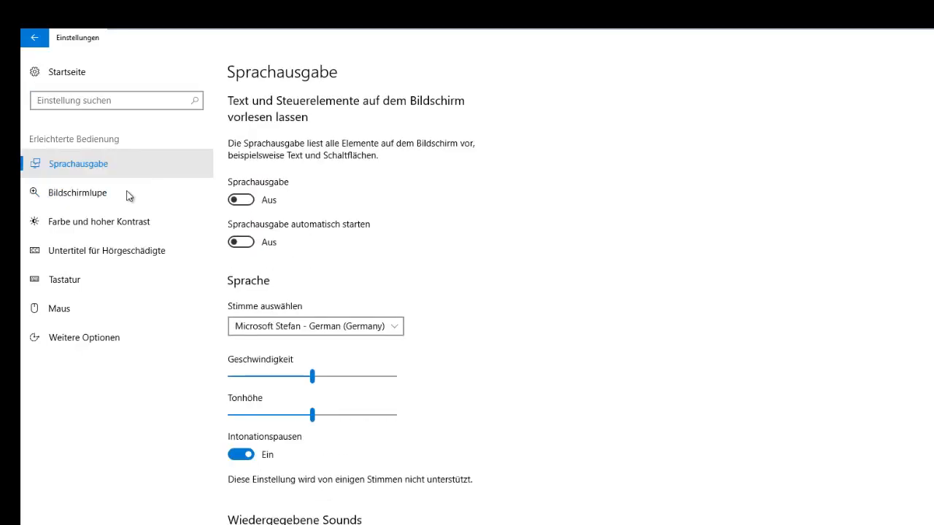
left_click(127, 194)
left_click(127, 221)
left_click(129, 162)
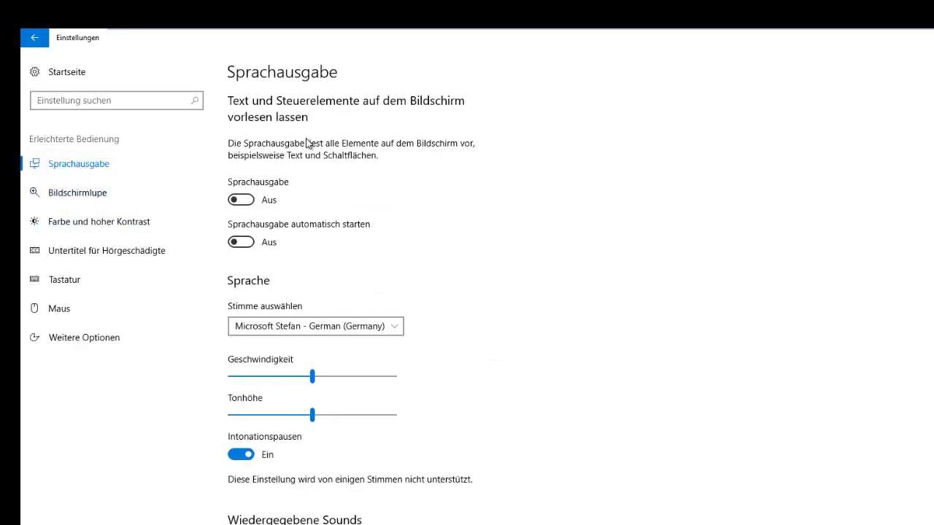
Step: Switch Sprachausgabe back on and visit the Bildschirmlupe and Sprachausgabe pages
left_click(241, 200)
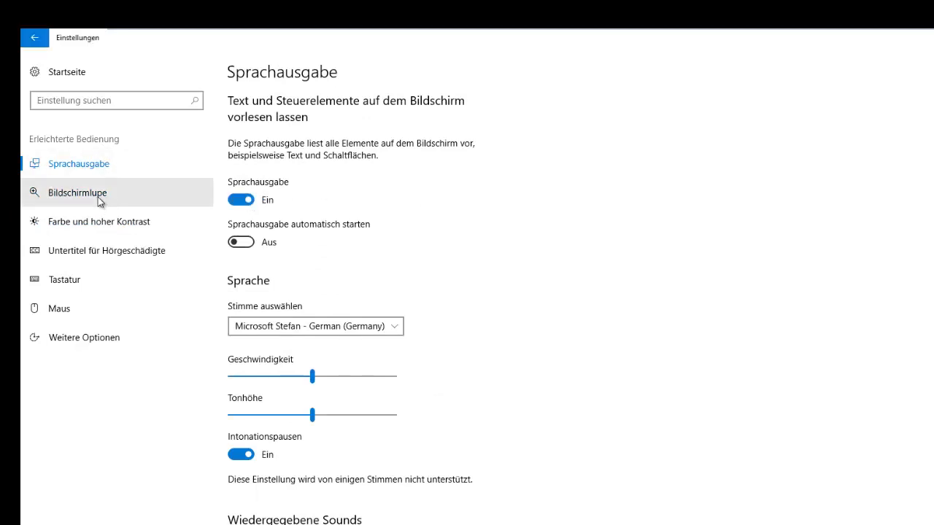
left_click(40, 197)
left_click(135, 170)
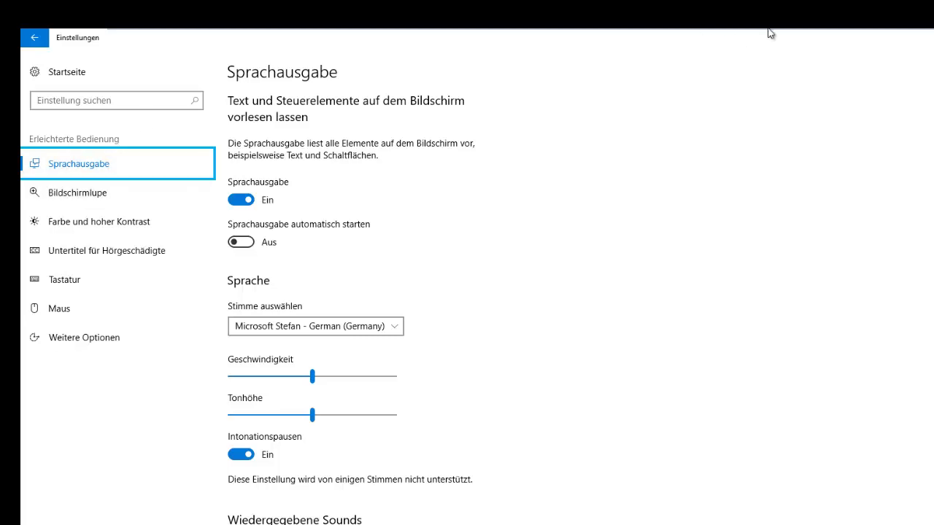
Step: Restore the Settings window to its smaller size and close it
mouse_move(769, 29)
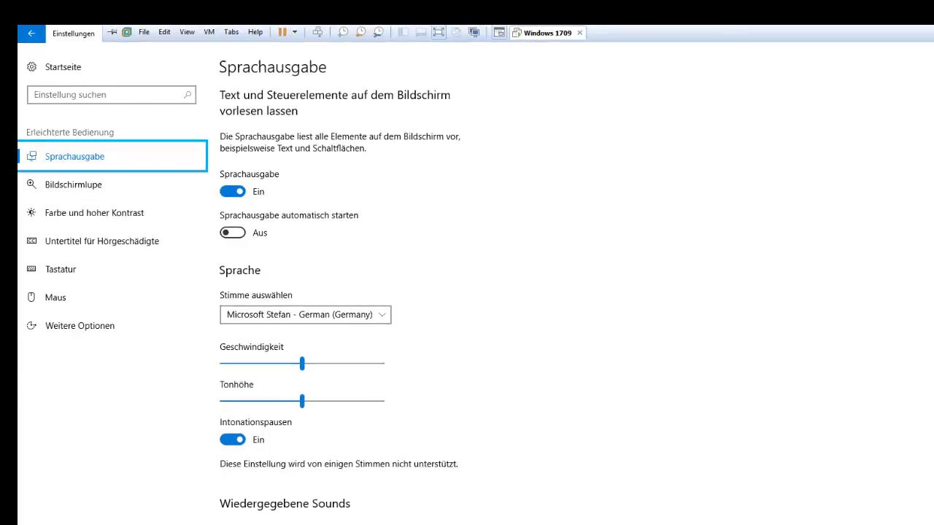
left_click(453, 35)
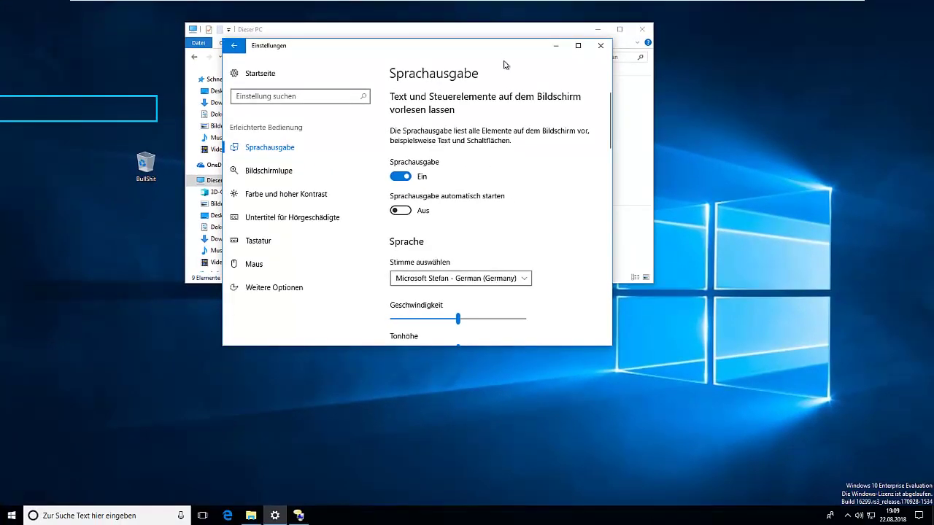
left_click(600, 45)
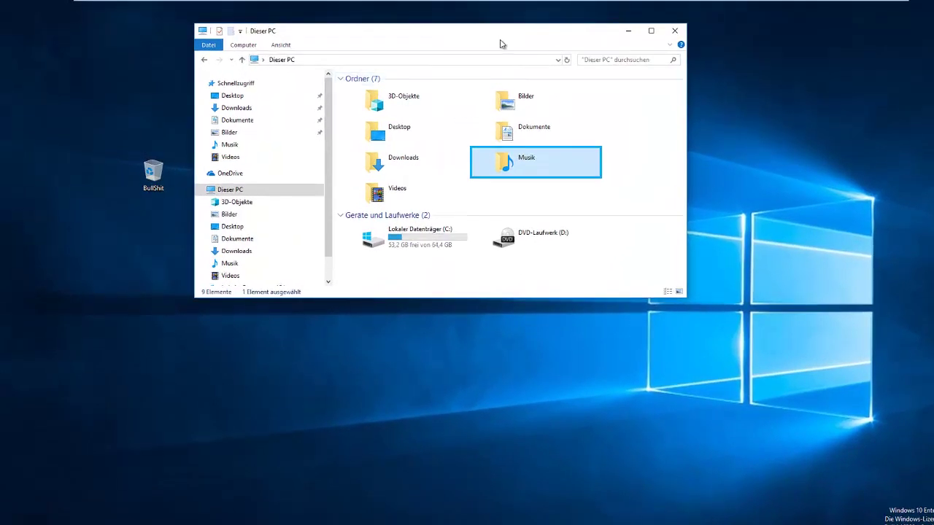
Step: Reopen Erleichterte Bedienung in a maximized Settings window and switch Sprachausgabe off
left_click_drag(530, 41, 587, 39)
left_click(46, 444)
key("super")
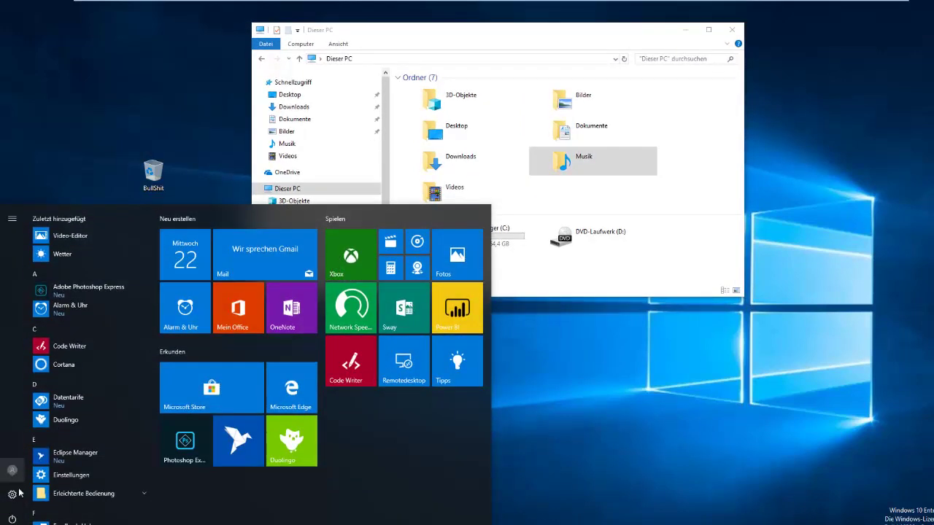
left_click(11, 498)
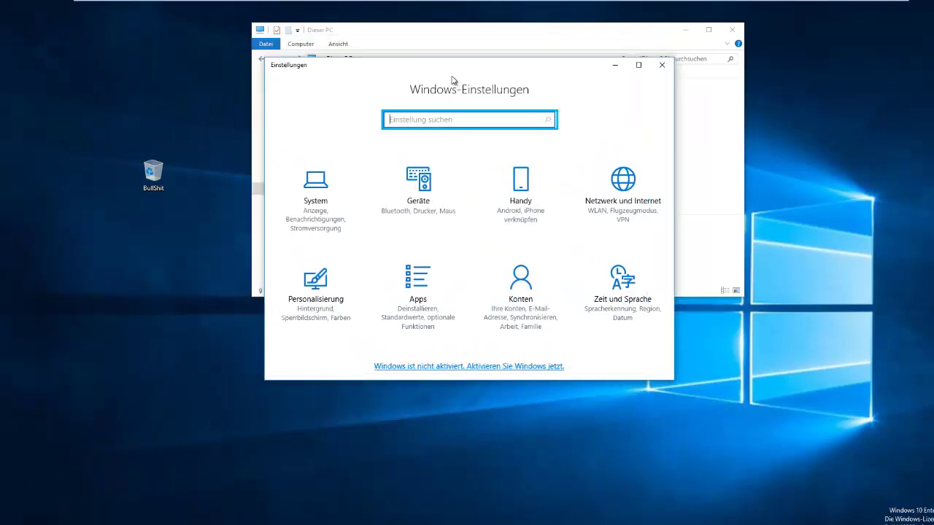
left_click(638, 65)
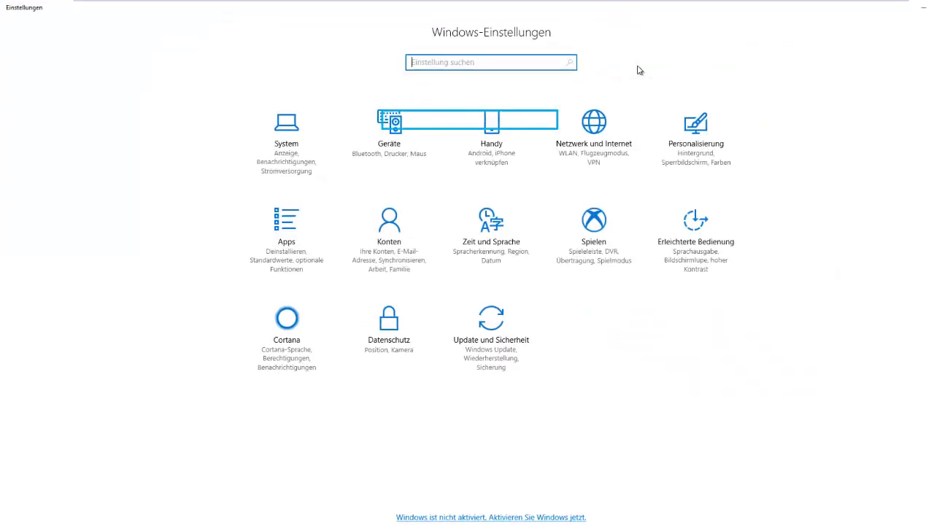
left_click(693, 233)
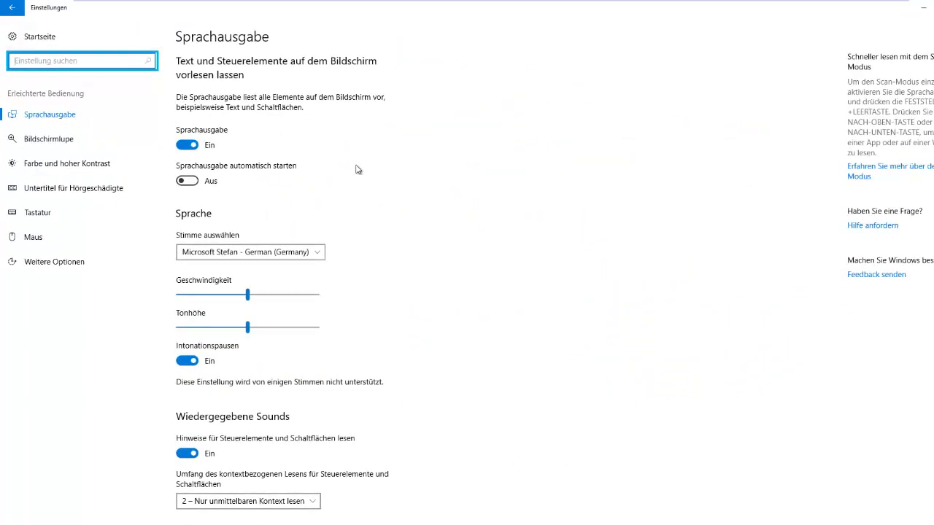
left_click(215, 151)
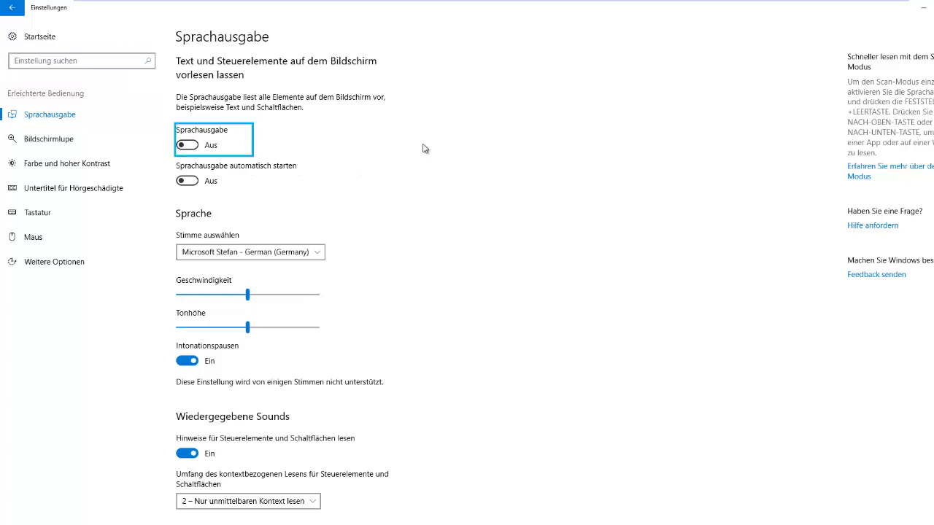
Step: Start Narrator again without using its settings switch and open the Bildschirmlupe page
key("super+Return")
left_click(98, 140)
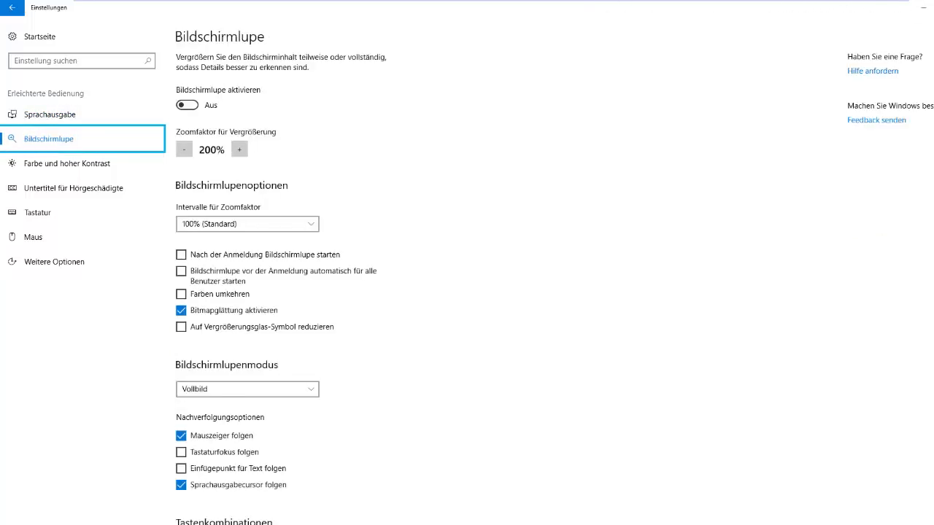
Step: Resize and re-maximize Settings, and page through Farbe und hoher Kontrast, Bildschirmlupe and Sprachausgabe with Narrator running
left_click(933, 7)
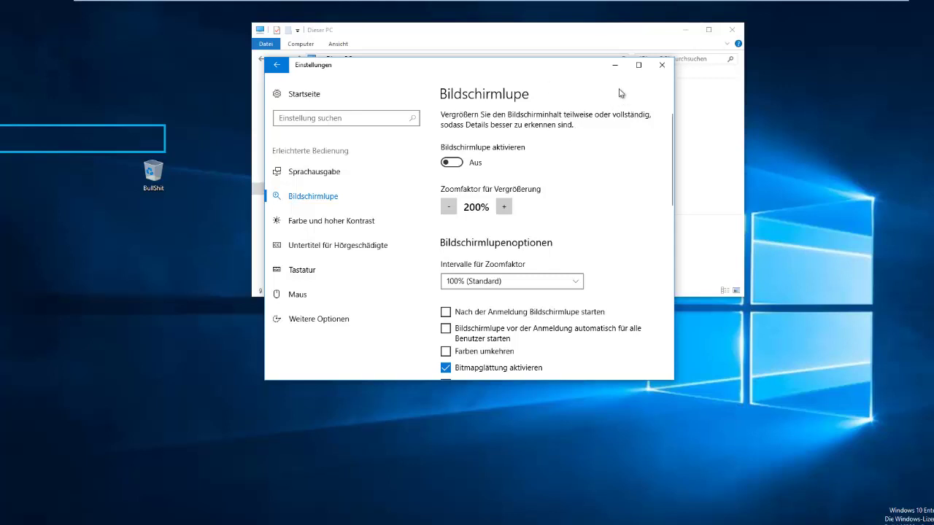
left_click(638, 65)
left_click(87, 163)
left_click(81, 114)
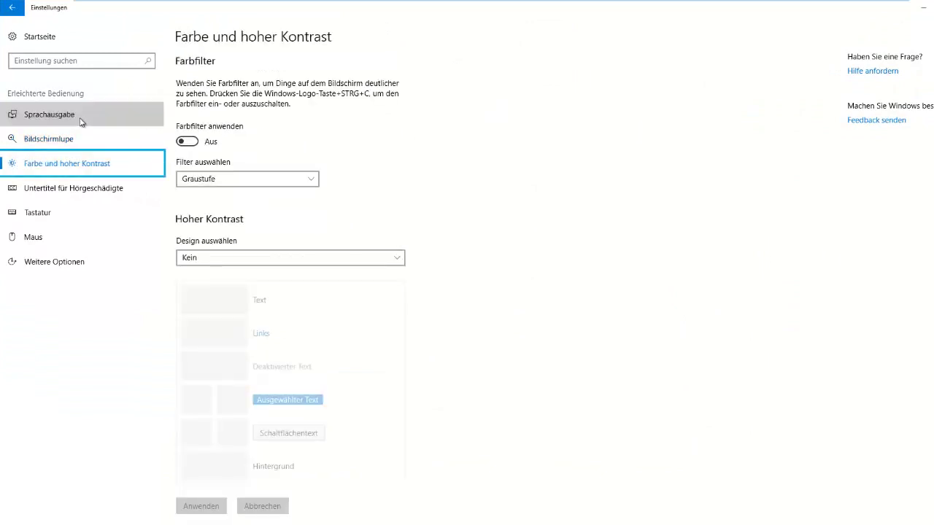
left_click(80, 139)
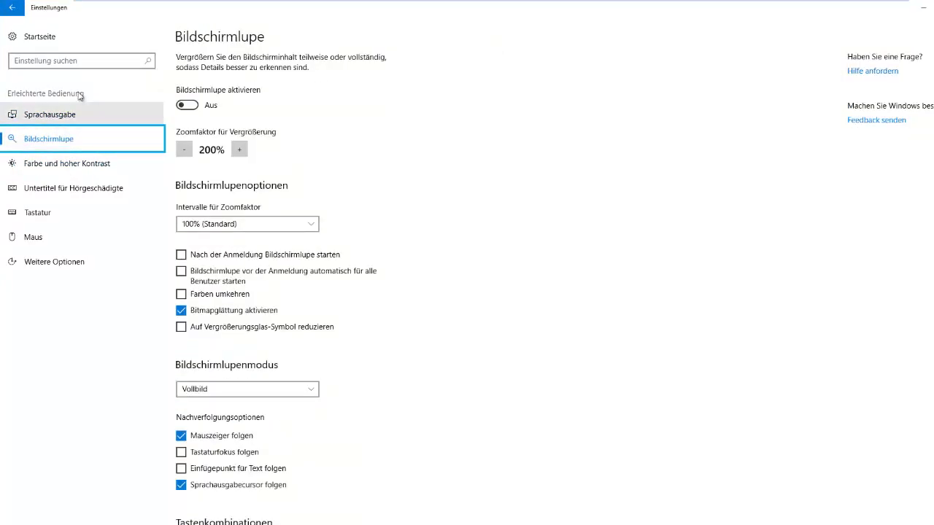
left_click(63, 119)
left_click(67, 142)
left_click(64, 115)
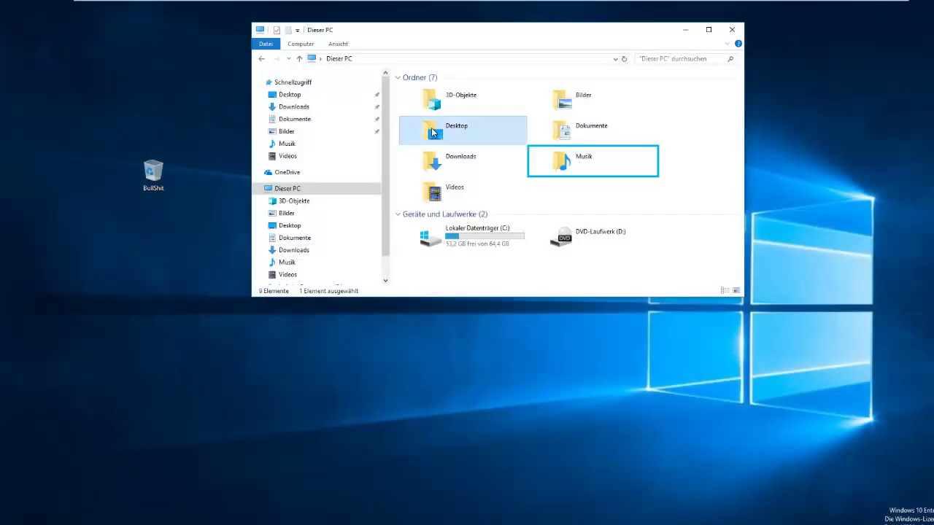
Step: Return to the Explorer window and open the Musik folder from Schnellzugriff
left_click(459, 104)
left_click(307, 149)
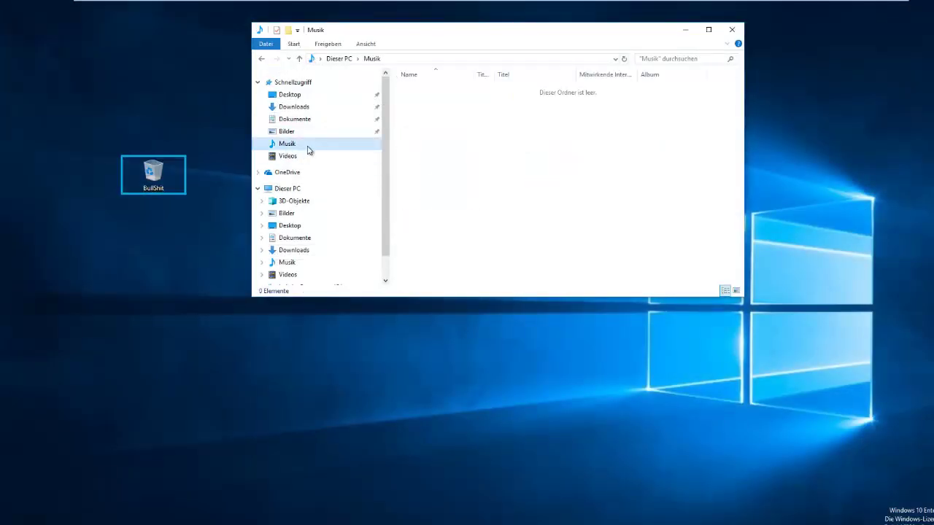
Step: Try out Narrator on the Musik folder, the desktop's recycle bin and the Videos folder
left_click(307, 148)
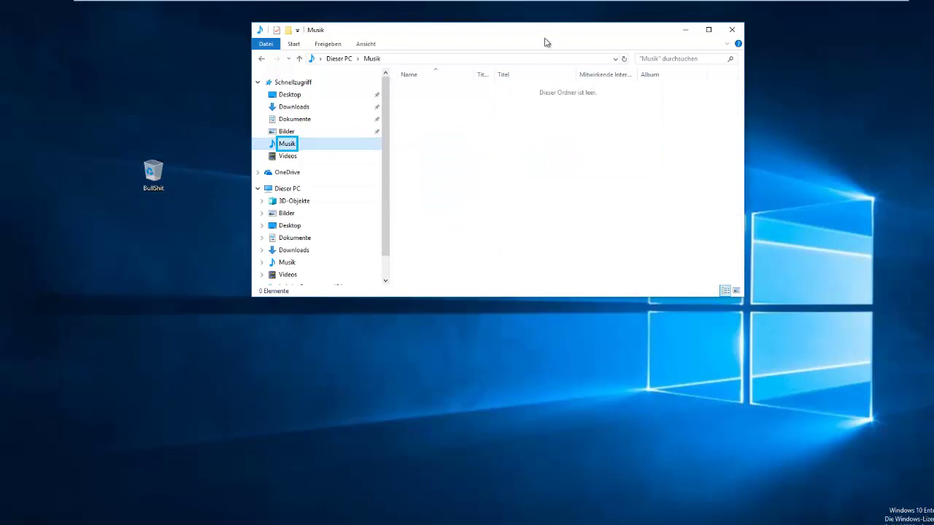
left_click(169, 175)
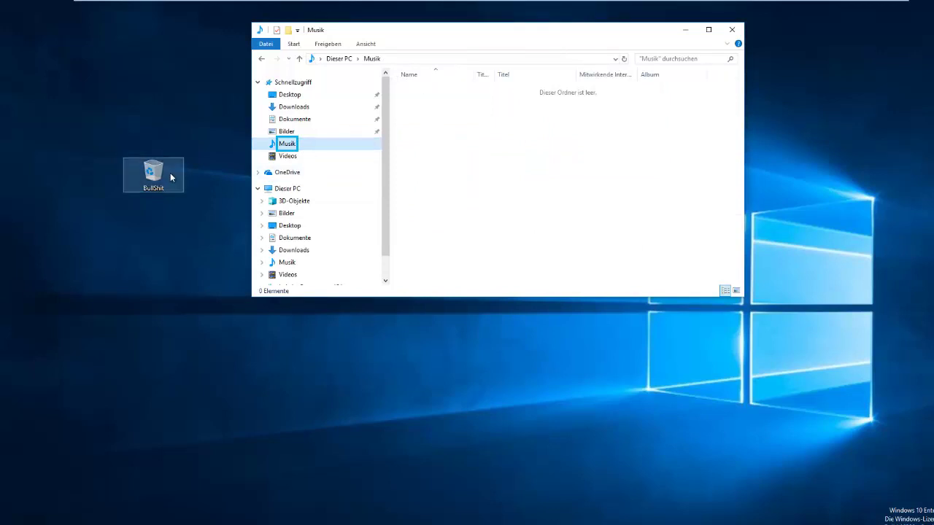
left_click(295, 151)
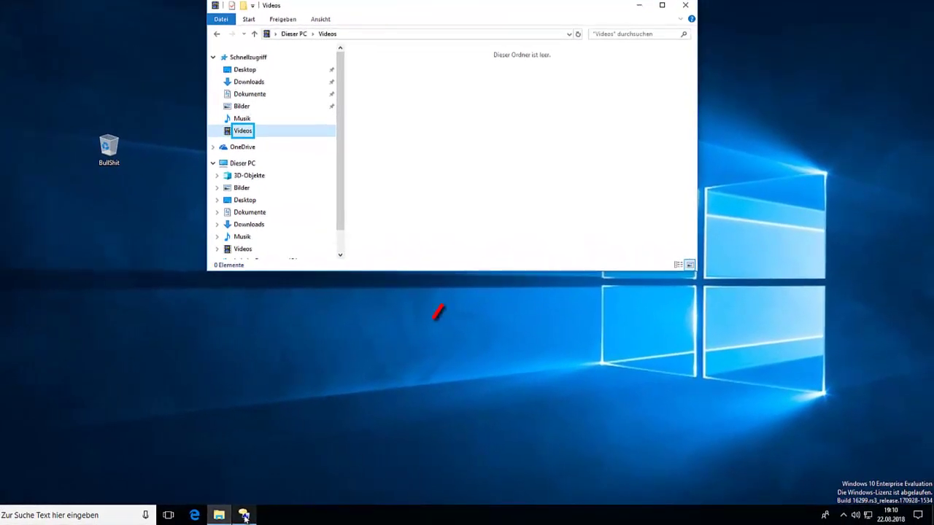
Step: End Narrator through Beenden in its own settings window and open the Musik and Videos folders without it
left_click(245, 516)
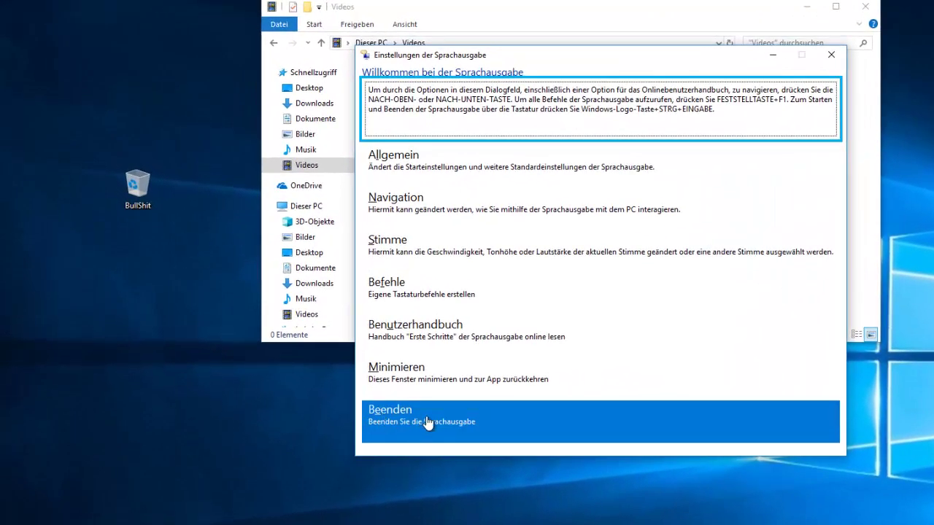
left_click(428, 423)
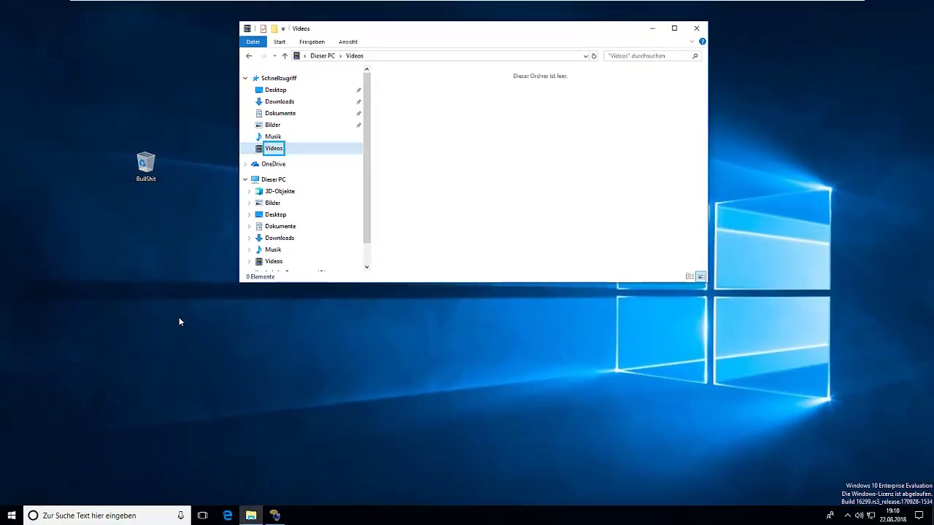
left_click(275, 138)
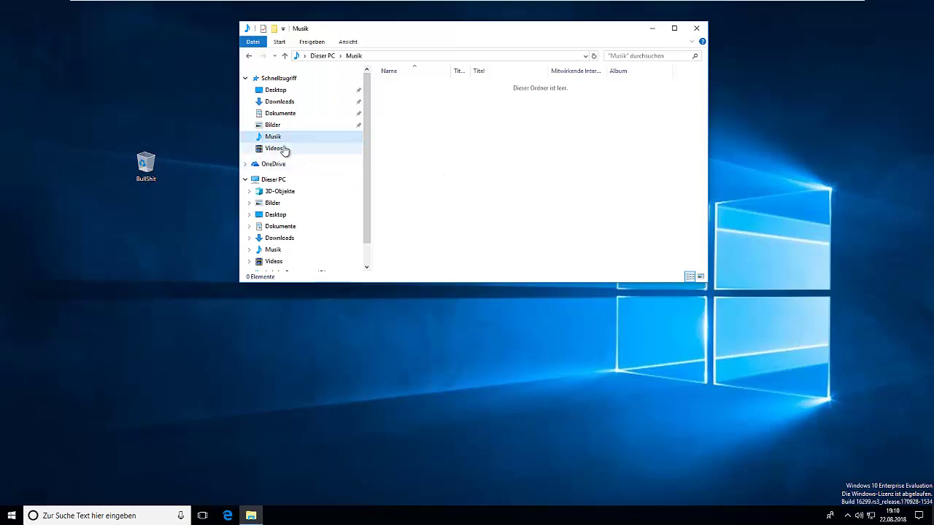
left_click(285, 148)
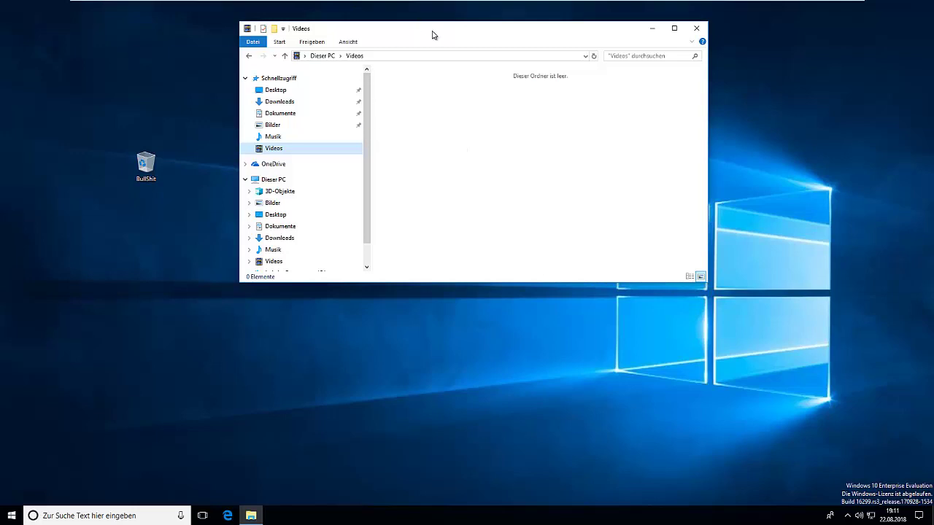
Step: Replace the Videos window with a fresh, enlarged Explorer window and close the Edge browser
left_click(696, 30)
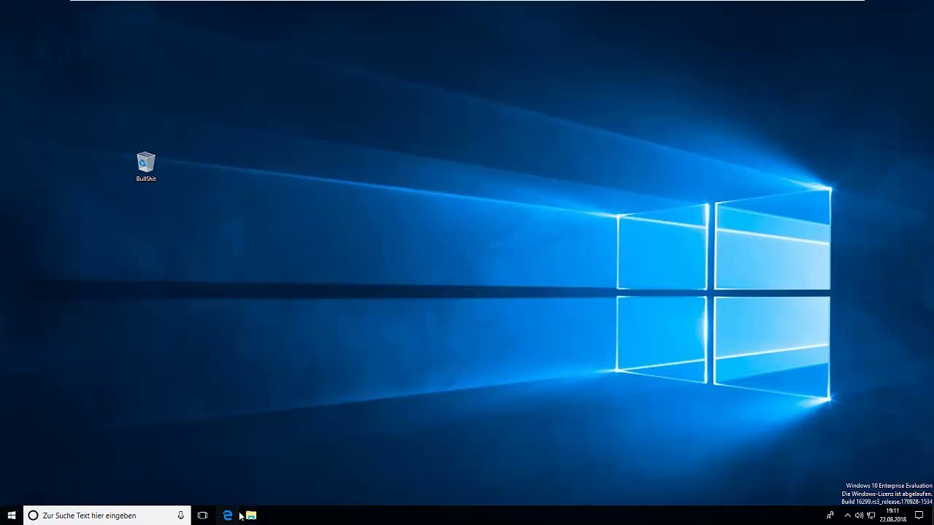
left_click(239, 517)
left_click(252, 516)
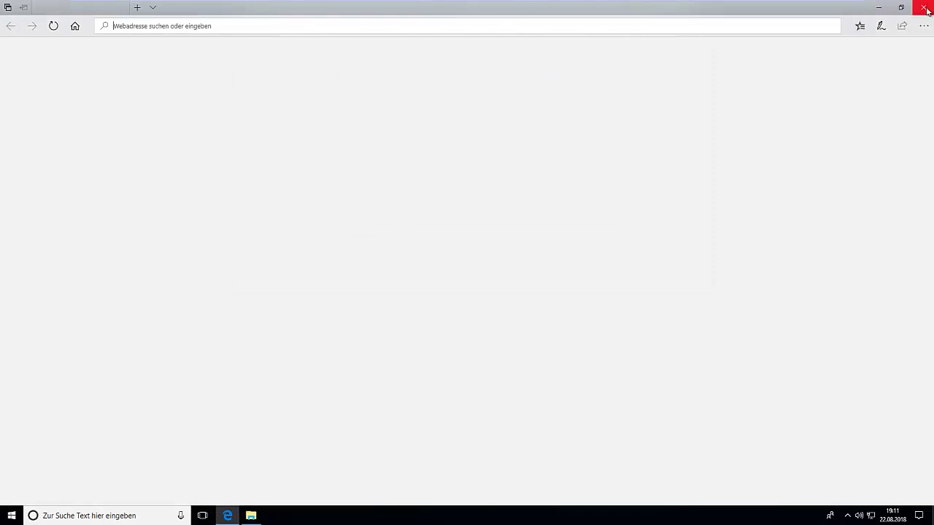
left_click(923, 9)
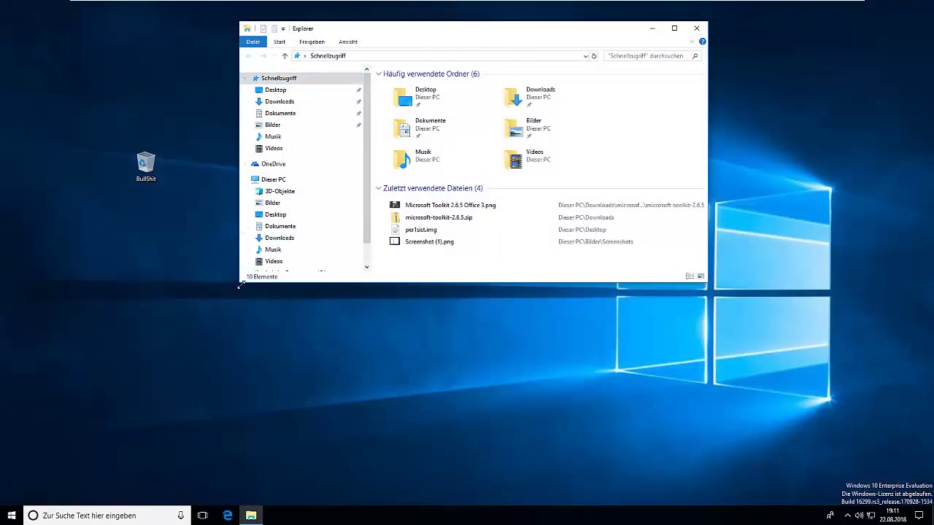
left_click_drag(240, 286, 60, 403)
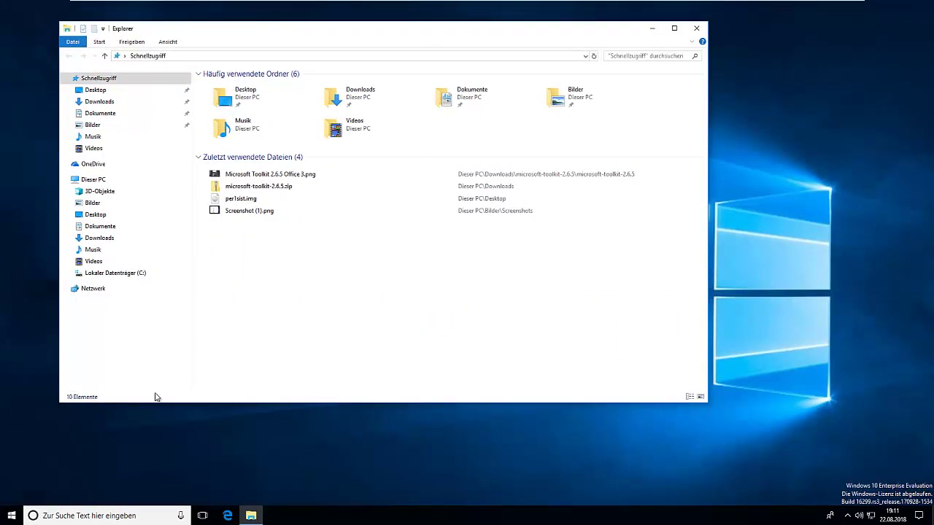
Step: Open C:\Windows\System32 through the folder tree and search it for "narr"
left_click(78, 275)
left_click(72, 275)
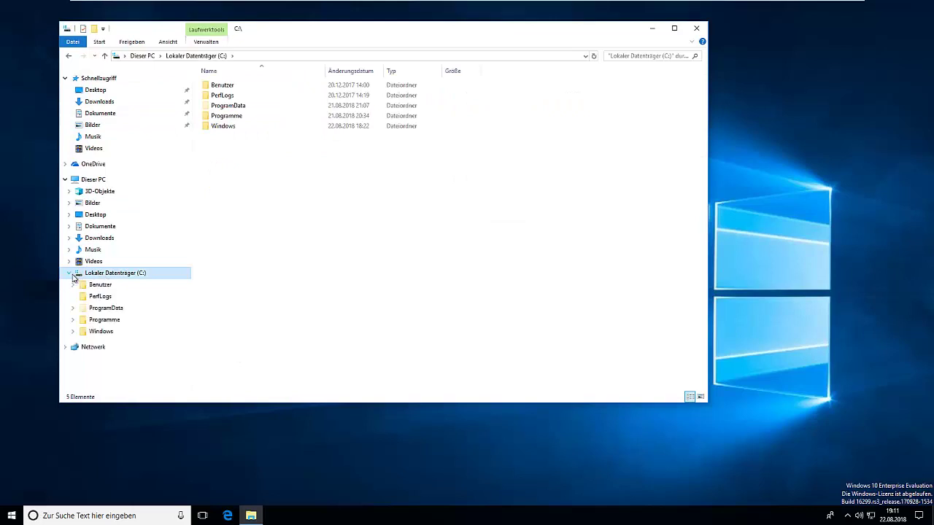
left_click(104, 337)
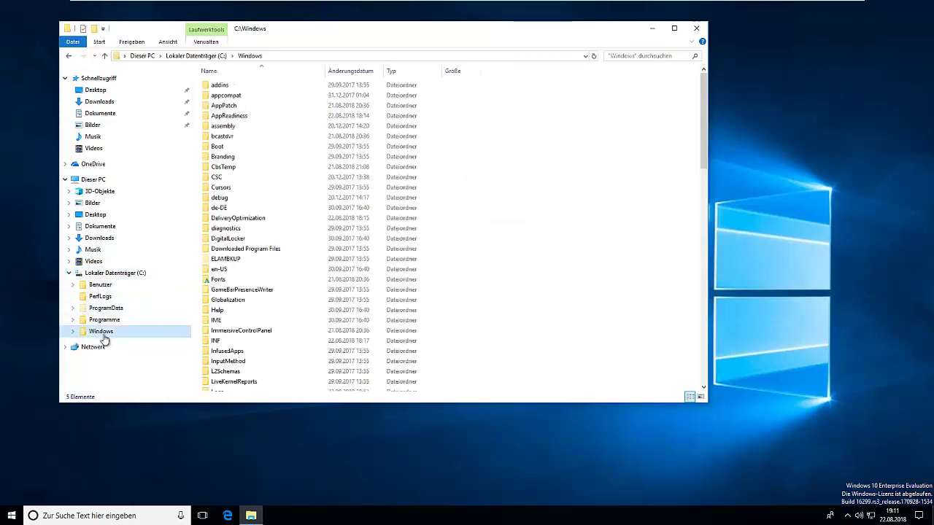
left_click(72, 332)
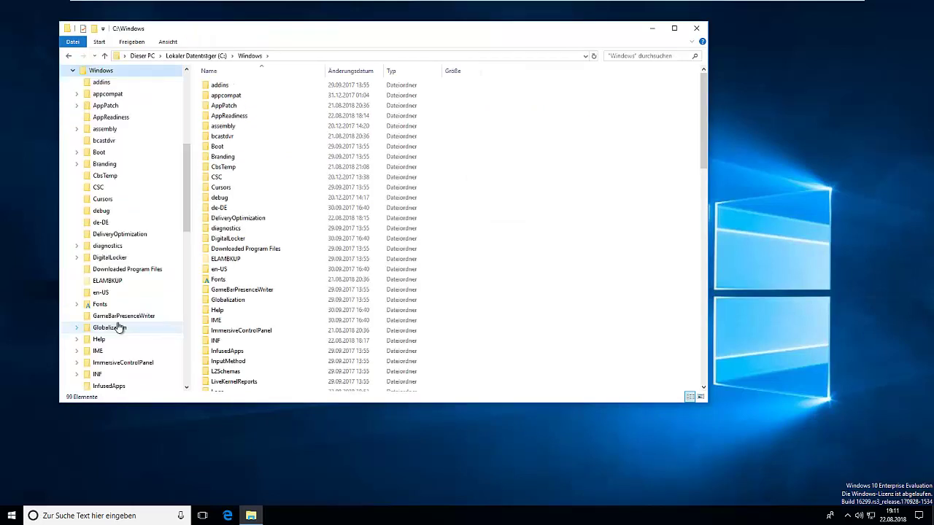
scroll(119, 327, "down", 7)
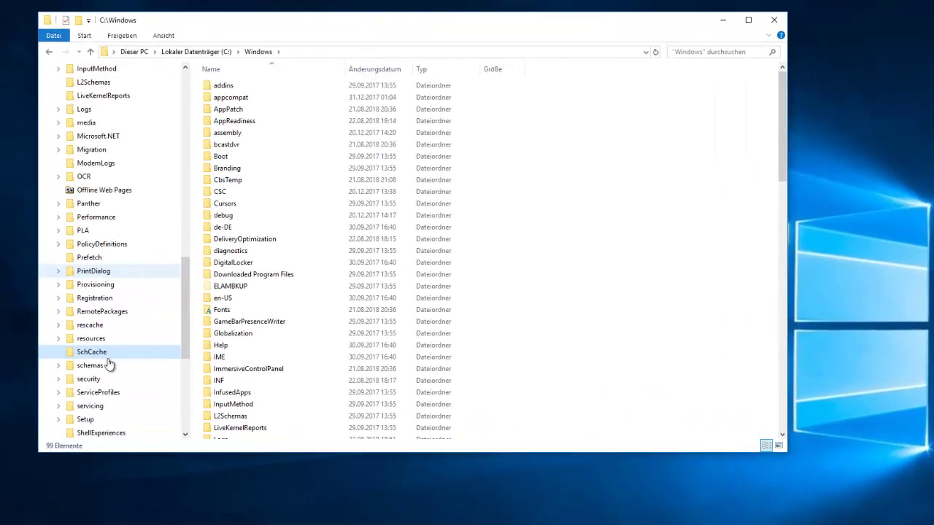
scroll(109, 401, "down", 1)
scroll(143, 332, "down", 2)
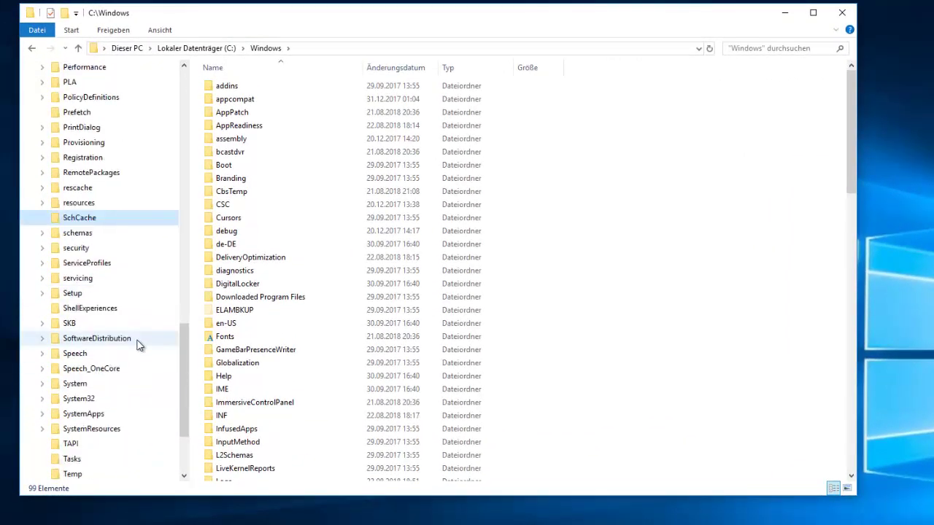
left_click(70, 400)
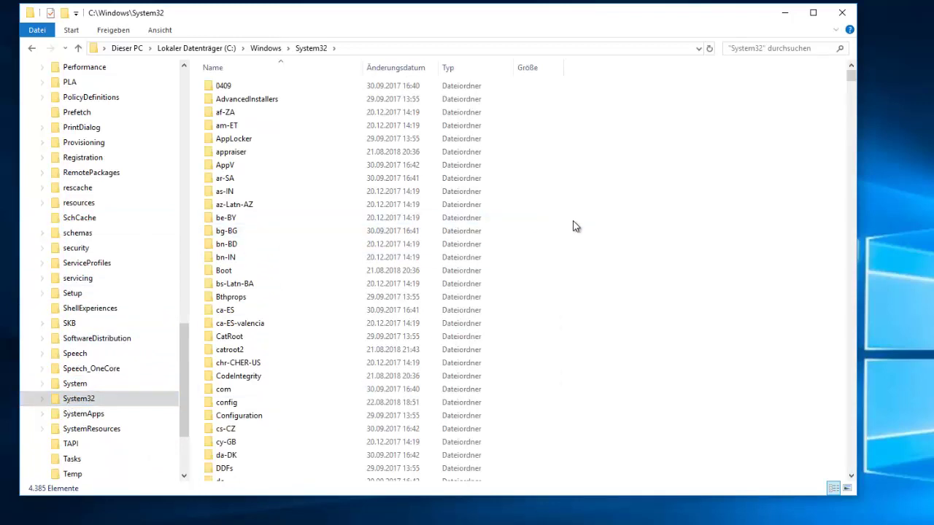
key("ctrl+f")
type("narr")
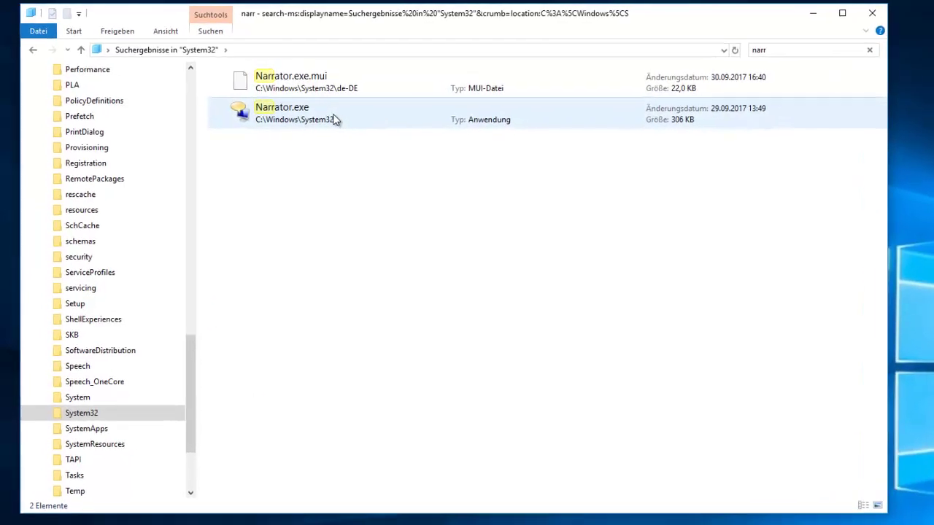
Step: Open the properties of Narrator.exe, show its Sicherheit page and move the dialog clear of the file entry
right_click(288, 127)
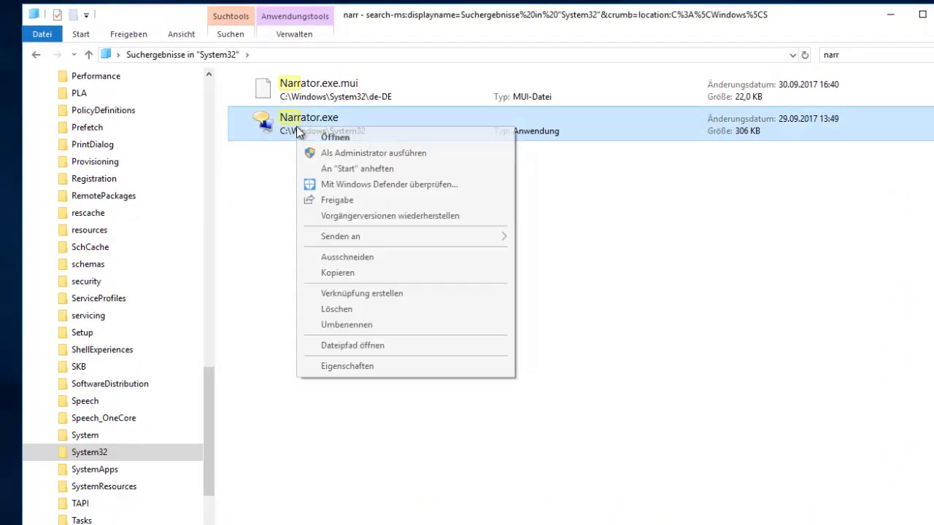
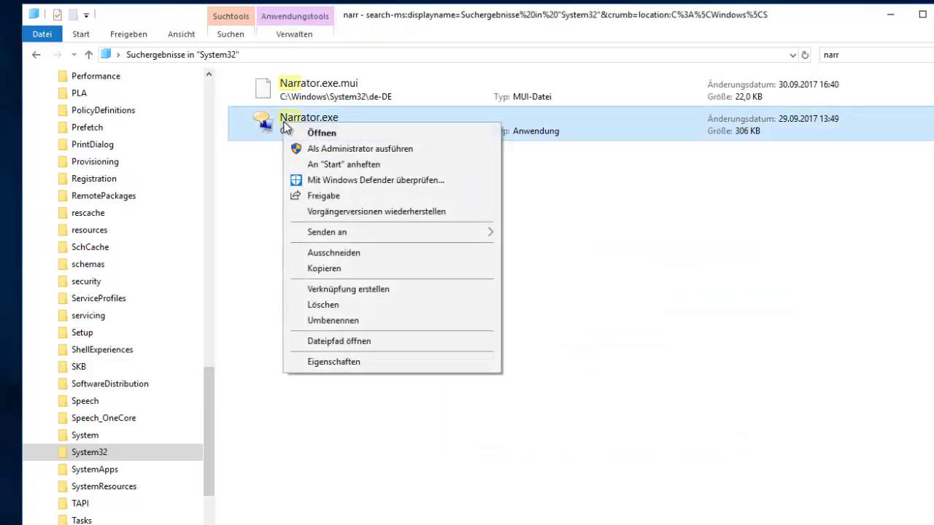
left_click(285, 135)
right_click(284, 135)
left_click(273, 117)
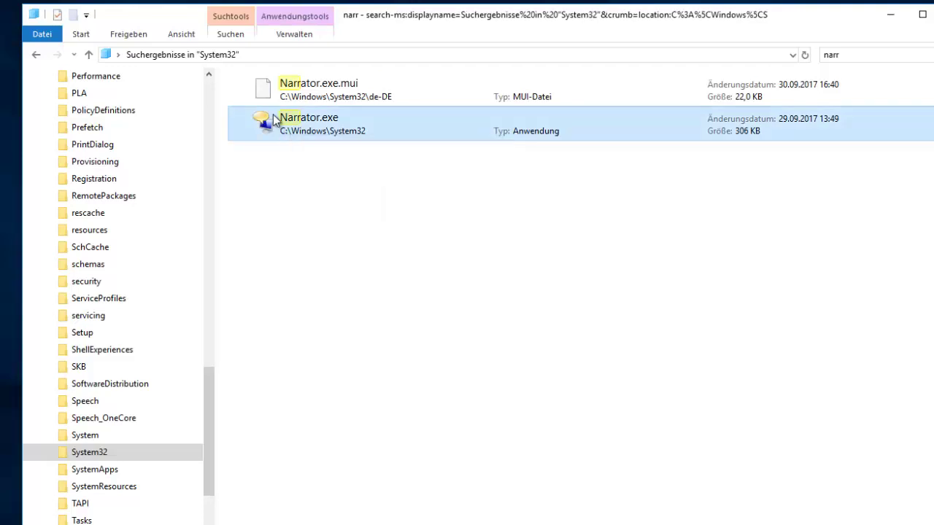
right_click(273, 115)
right_click(554, 137)
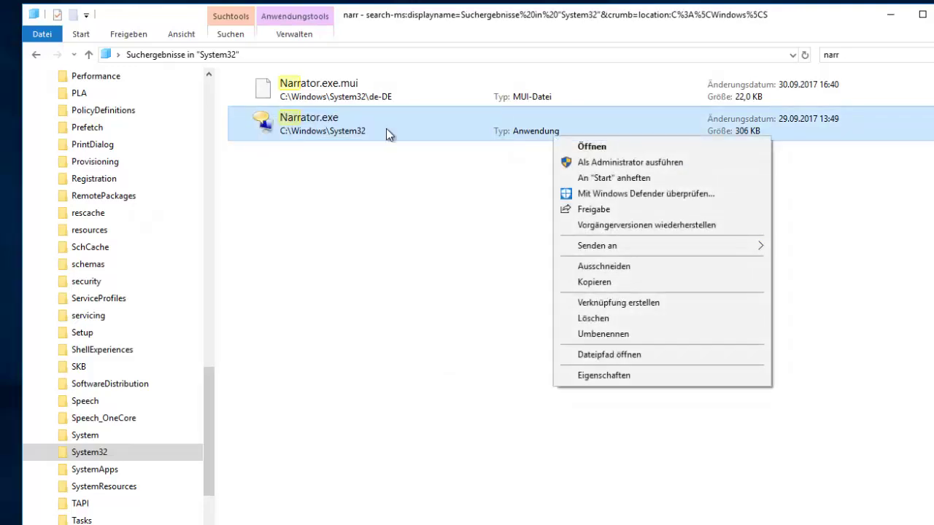
right_click(365, 123)
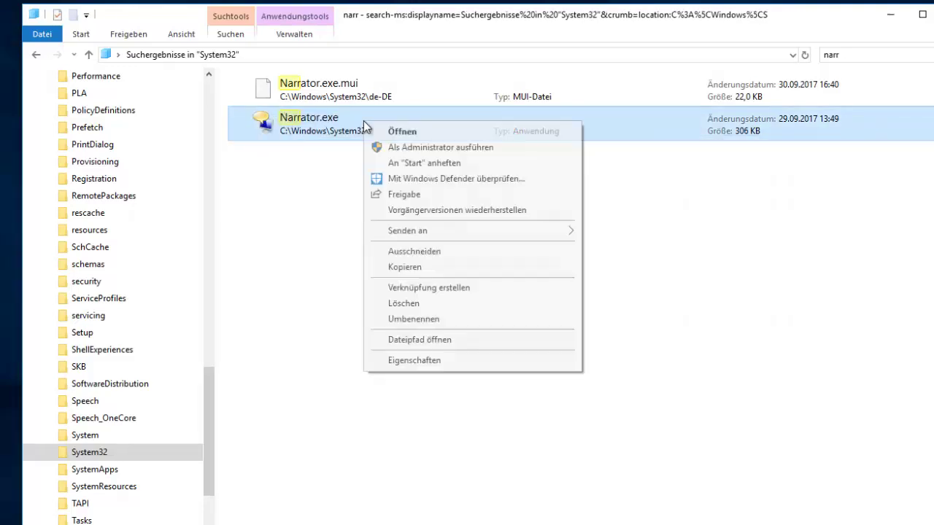
left_click(407, 361)
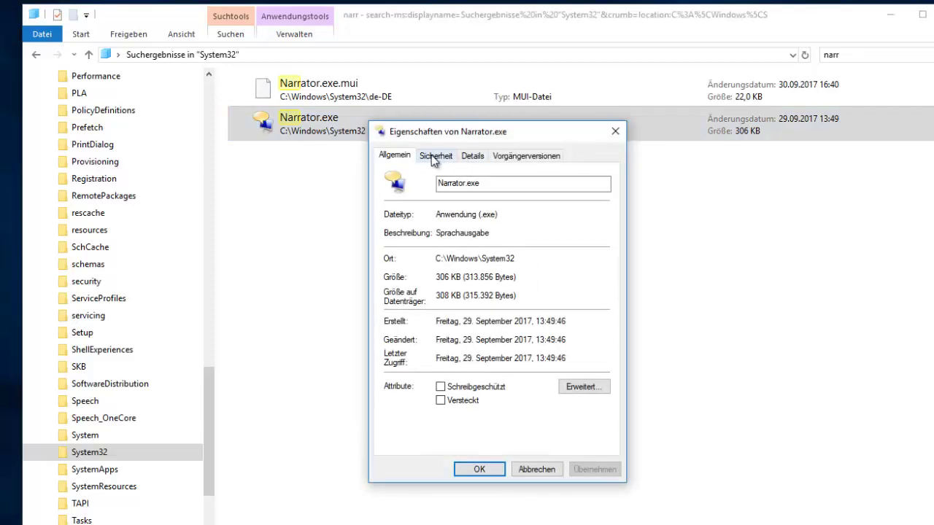
left_click(435, 157)
left_click_drag(468, 133, 503, 84)
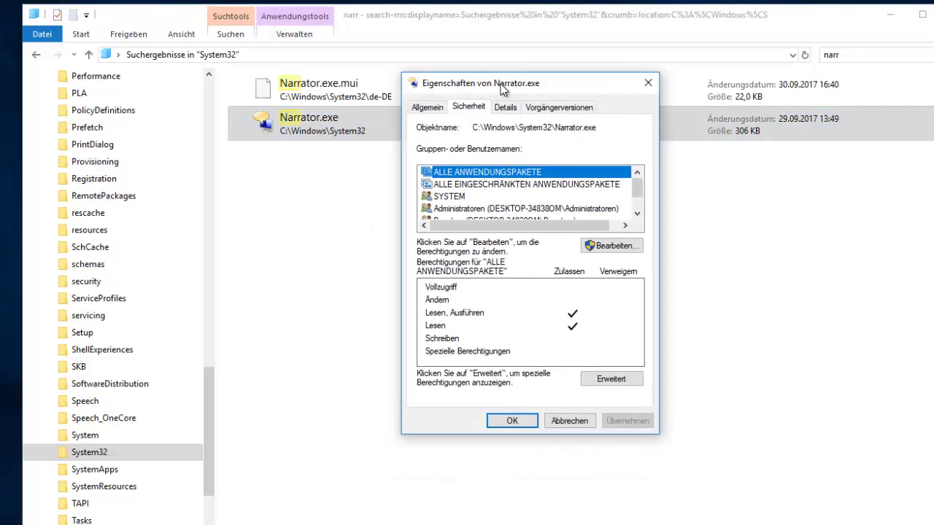
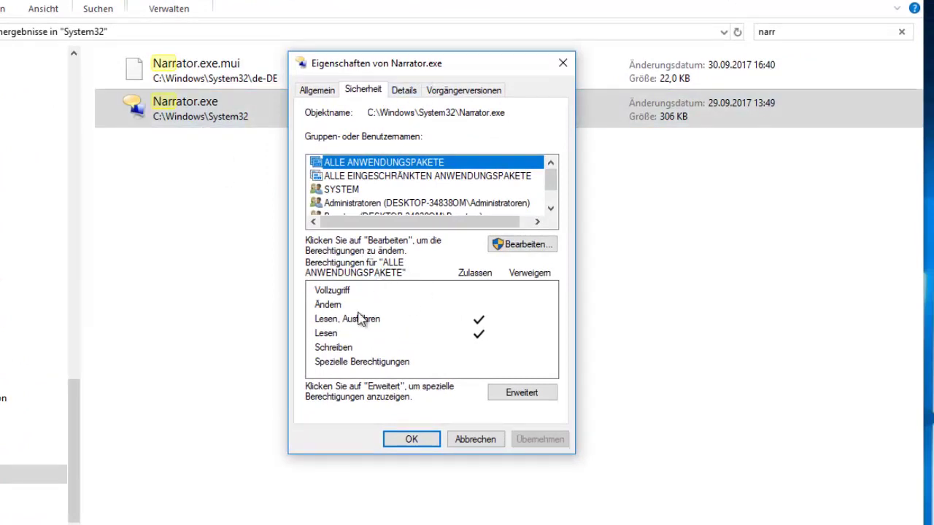
Step: Examine the permissions of Administratoren and Benutzer and the object path of Narrator.exe
left_click(350, 204)
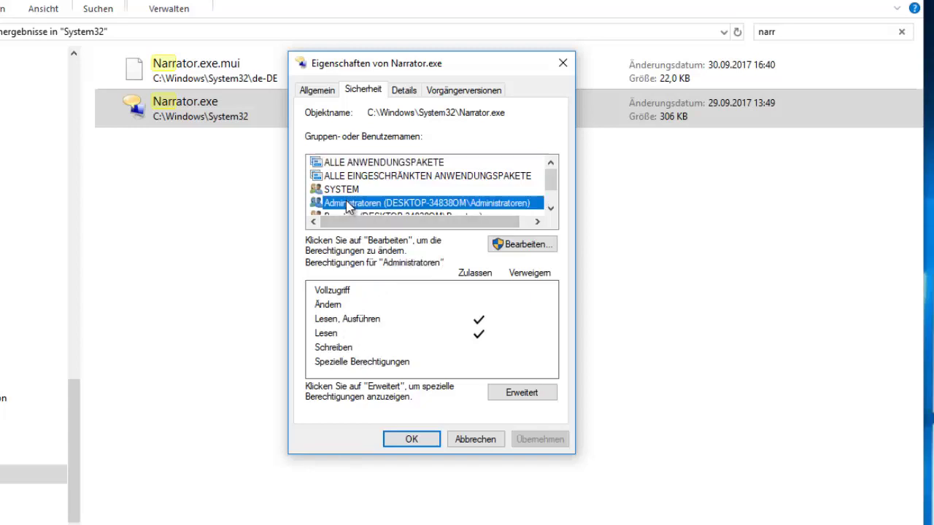
scroll(379, 194, "down", 1)
left_click(376, 189)
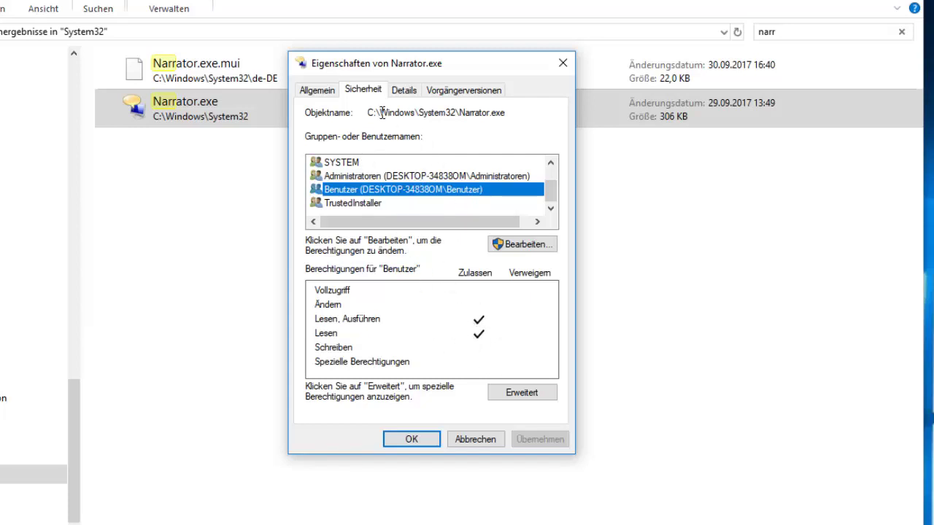
left_click_drag(445, 113, 515, 120)
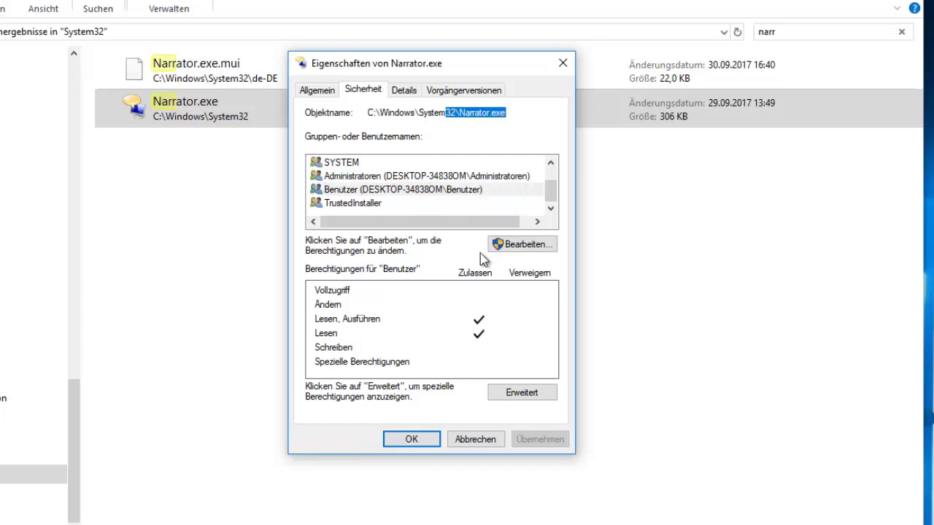
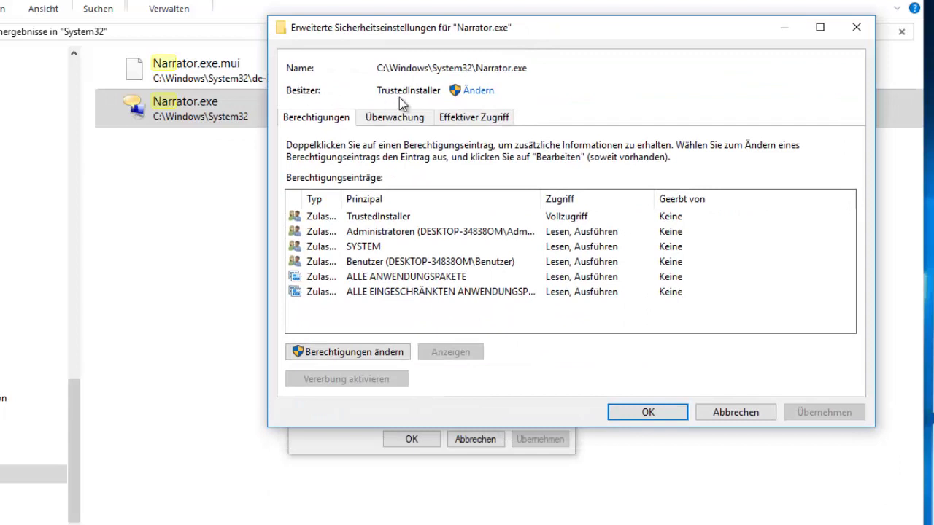
Step: Change the owner of Narrator.exe from TrustedInstaller to the own user account in the advanced security settings and apply it
left_click_drag(389, 92, 420, 90)
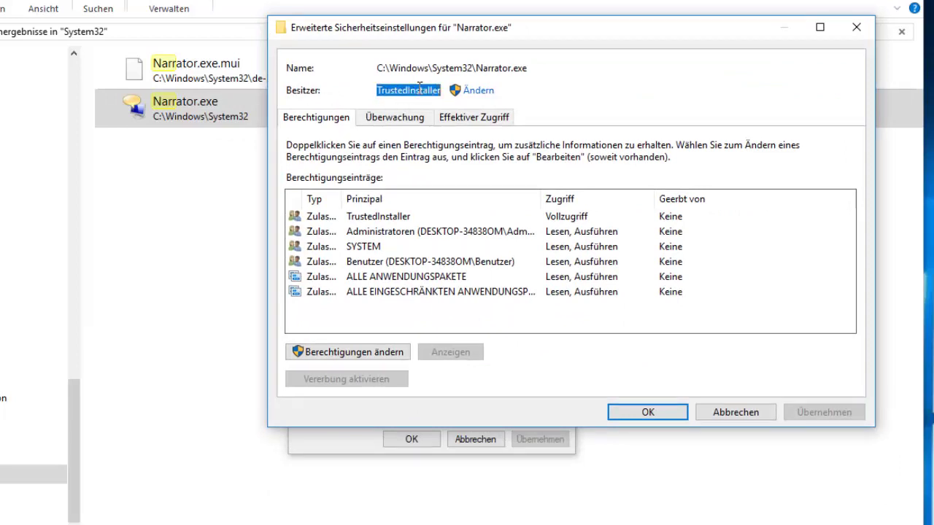
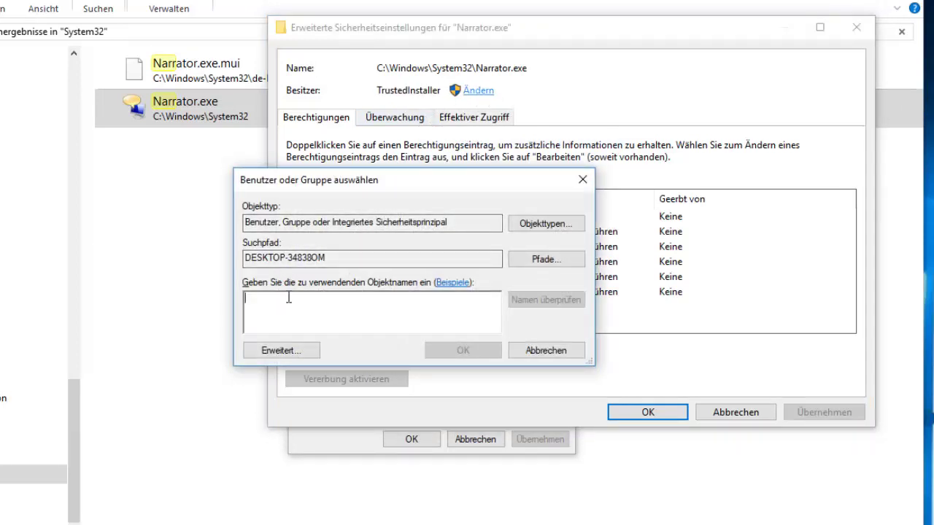
type("MrG")
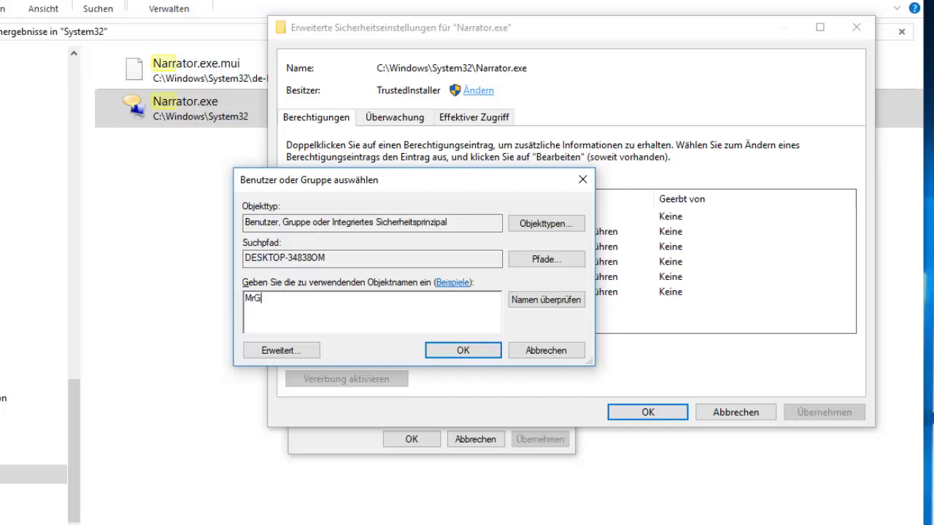
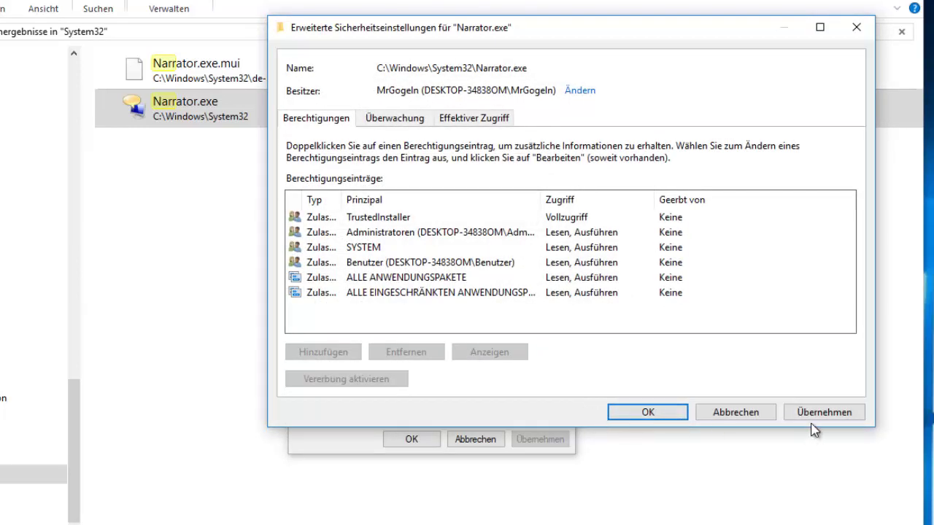
left_click(817, 416)
left_click(658, 425)
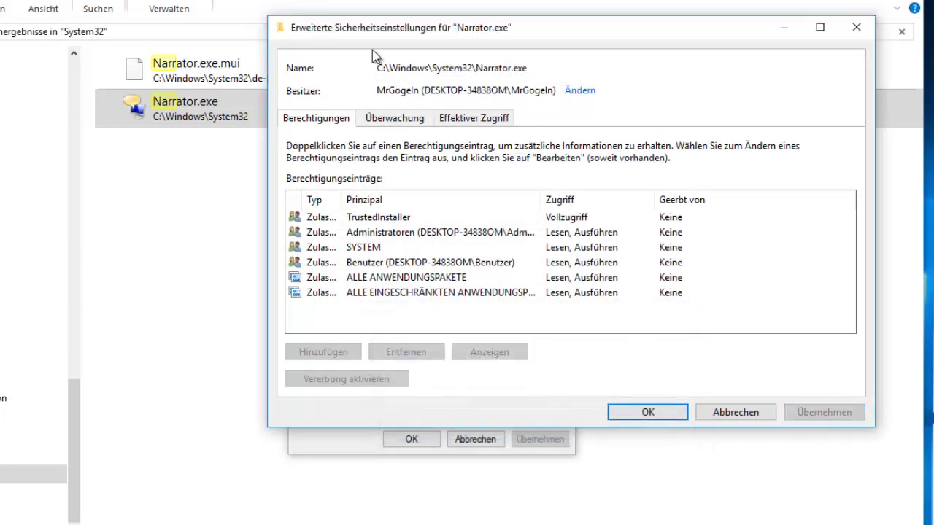
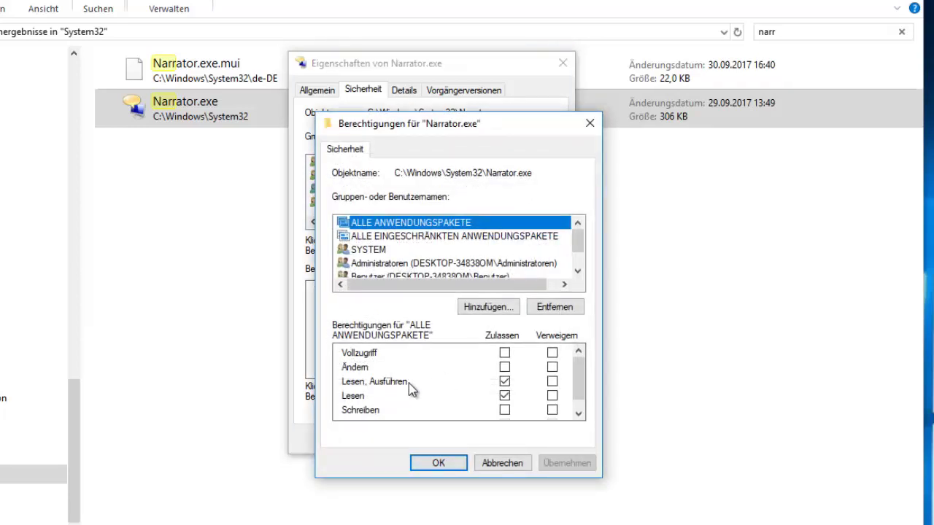
Step: Locate the Benutzer group in the permissions editor of Narrator.exe
scroll(427, 256, "down", 1)
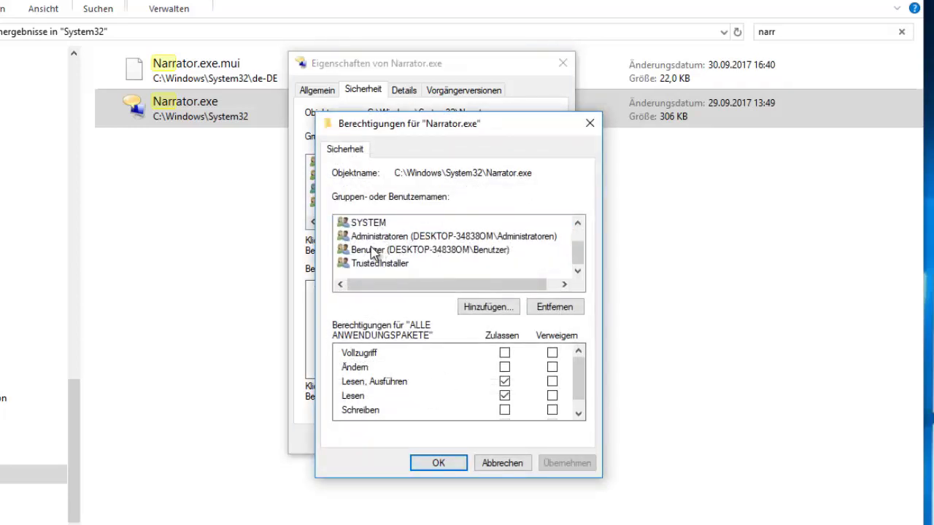
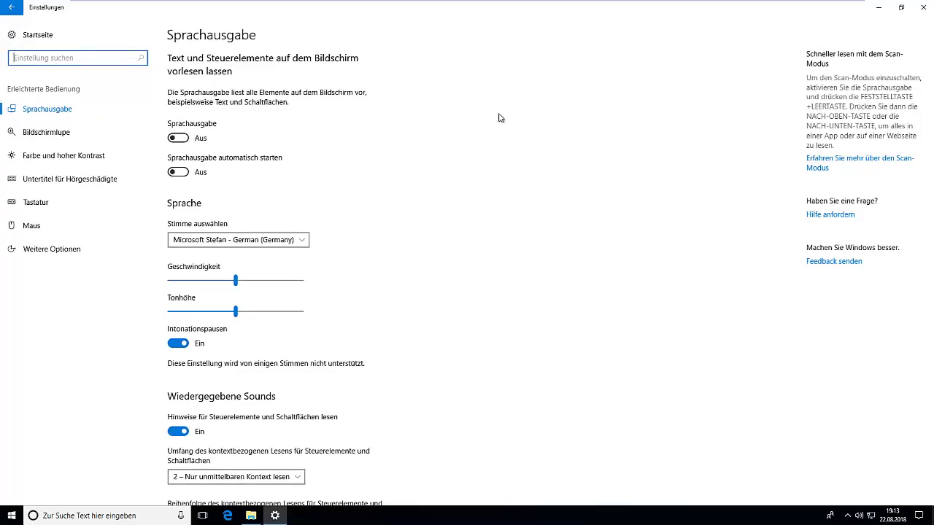
Step: Test switching Sprachausgabe on, check its state by visiting Bildschirmlupe and returning, and close the settings window
left_click(179, 138)
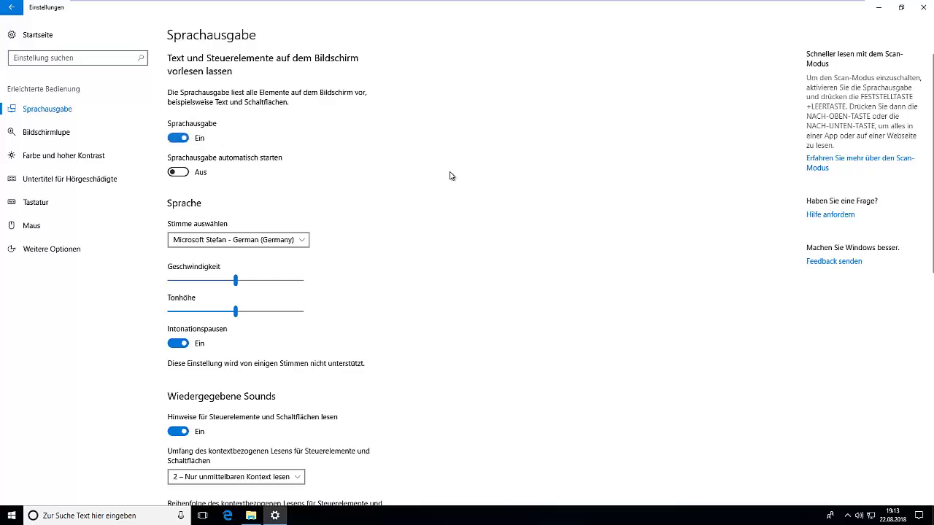
left_click(41, 134)
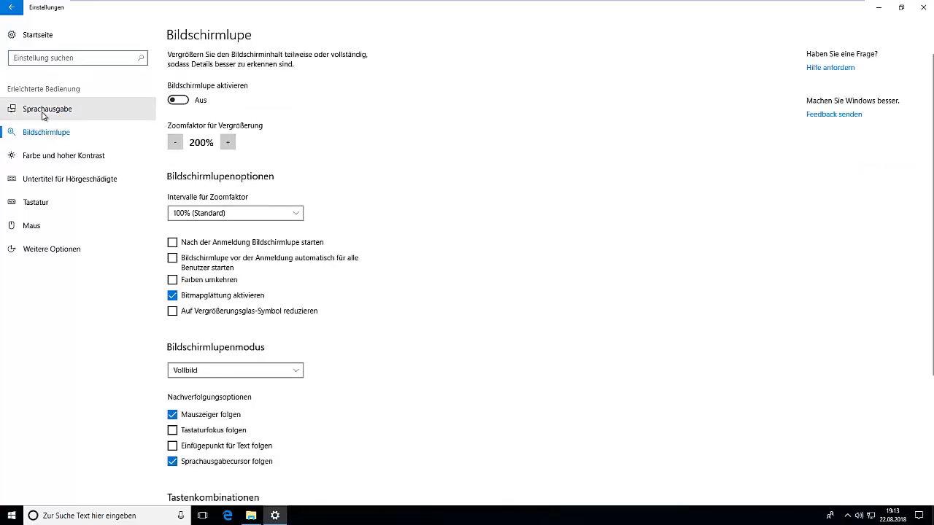
left_click(43, 109)
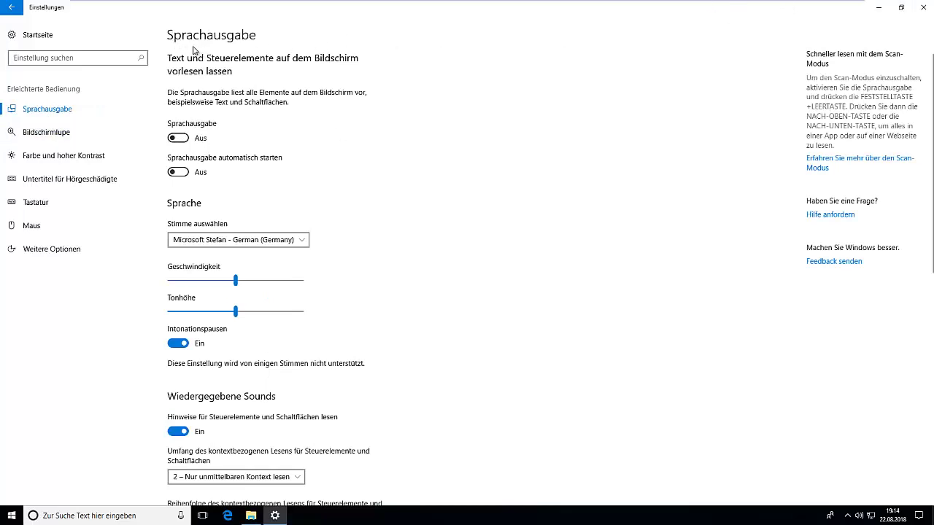
left_click(923, 7)
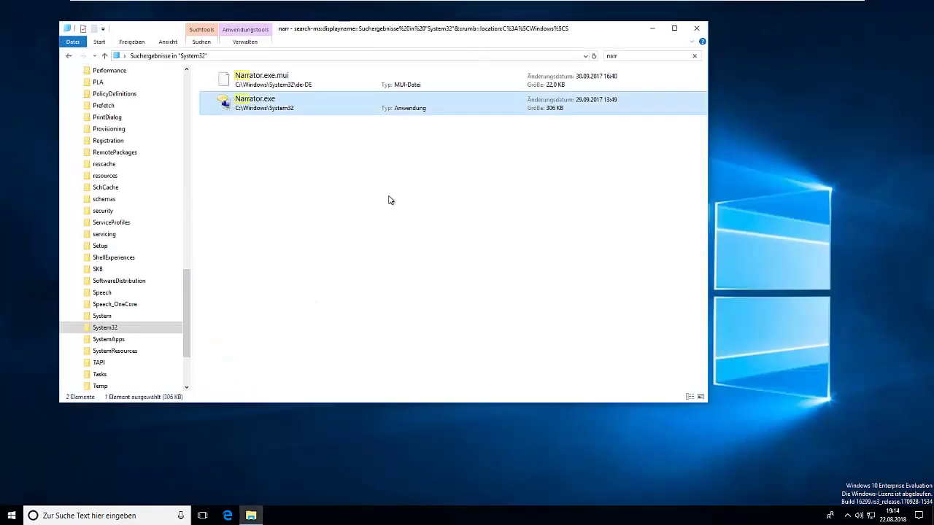
Step: Open the properties of Narrator.exe and view the permissions of Administratoren on its Sicherheit page
right_click(259, 103)
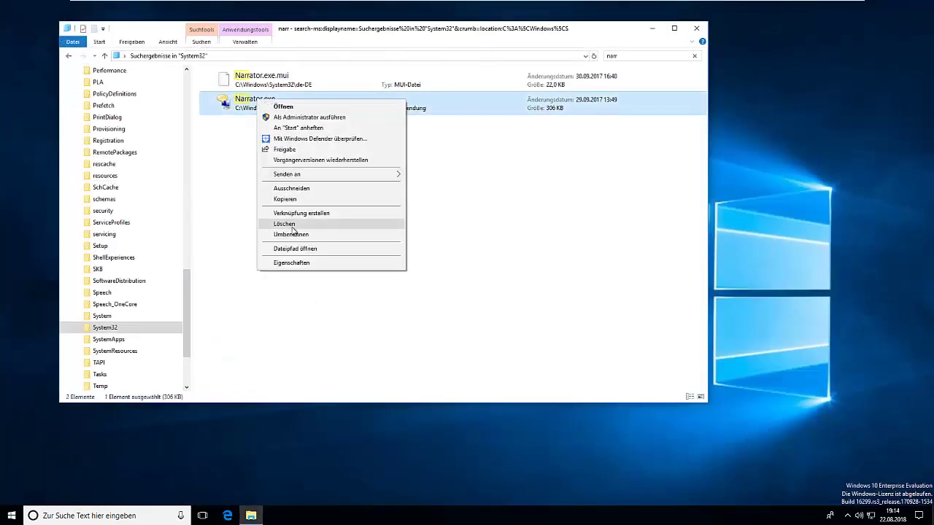
left_click(288, 264)
left_click(323, 124)
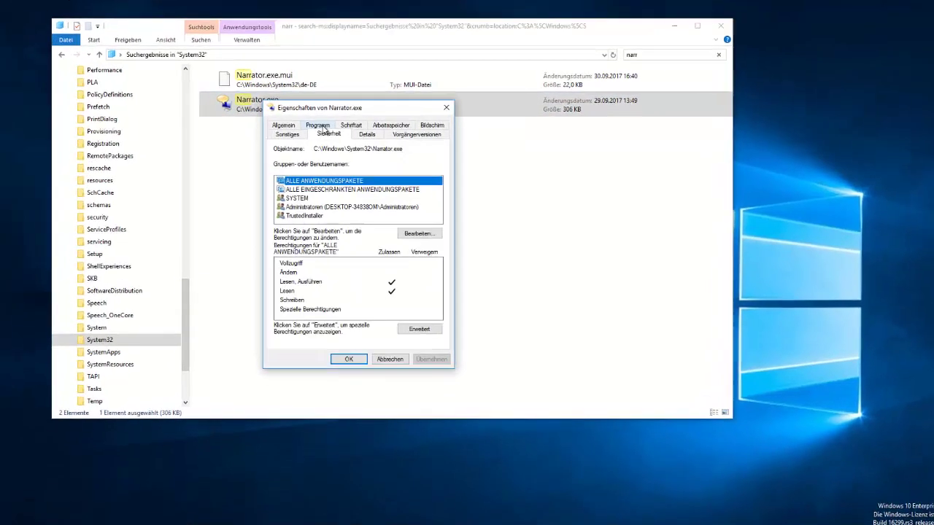
left_click(299, 204)
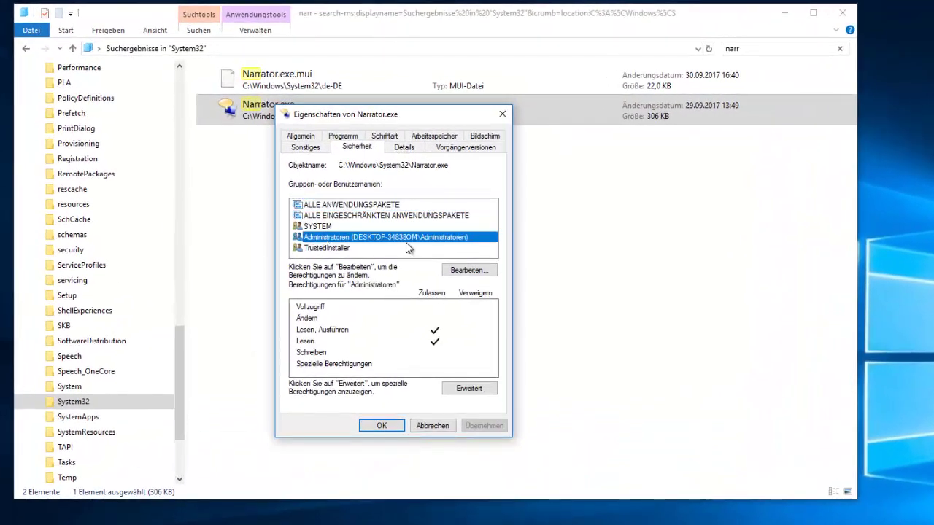
left_click(347, 148)
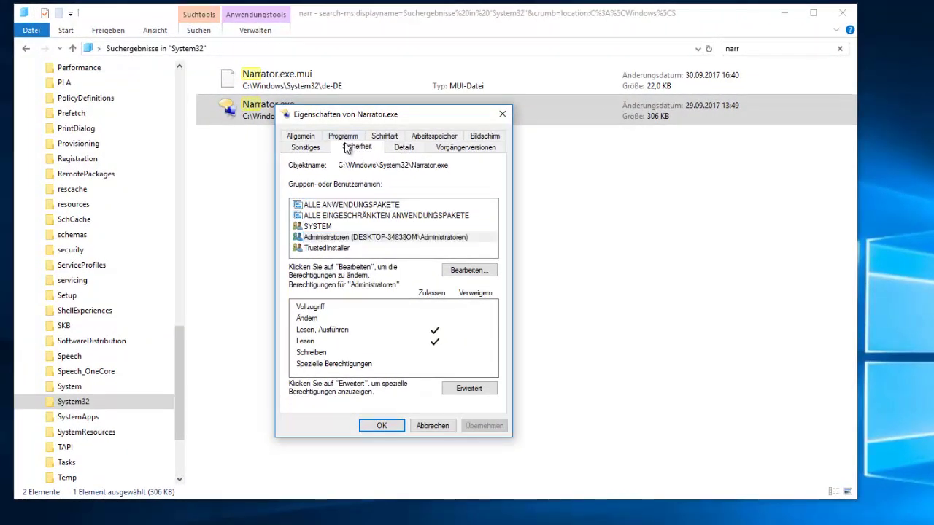
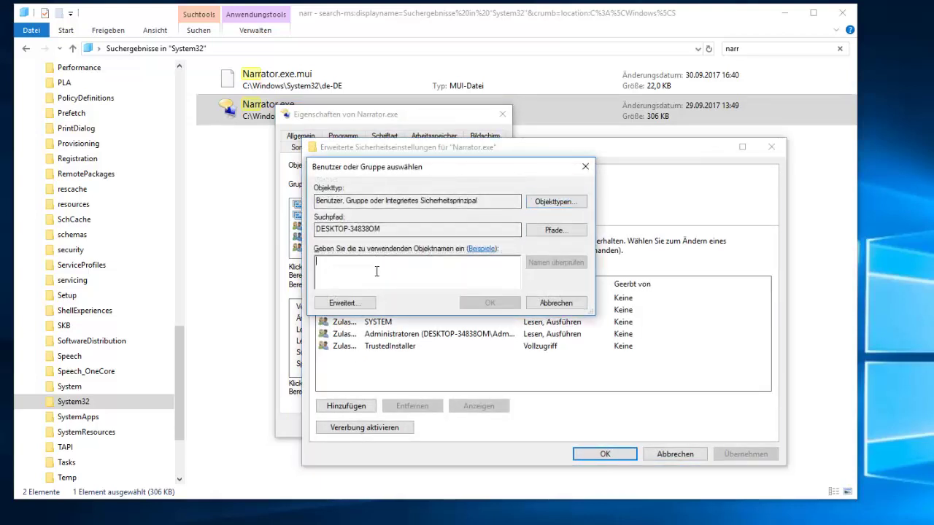
Step: Try to enter TrustedInstaller as the new owner of Narrator.exe and check the name
type("TrustedInstaller")
left_click(548, 263)
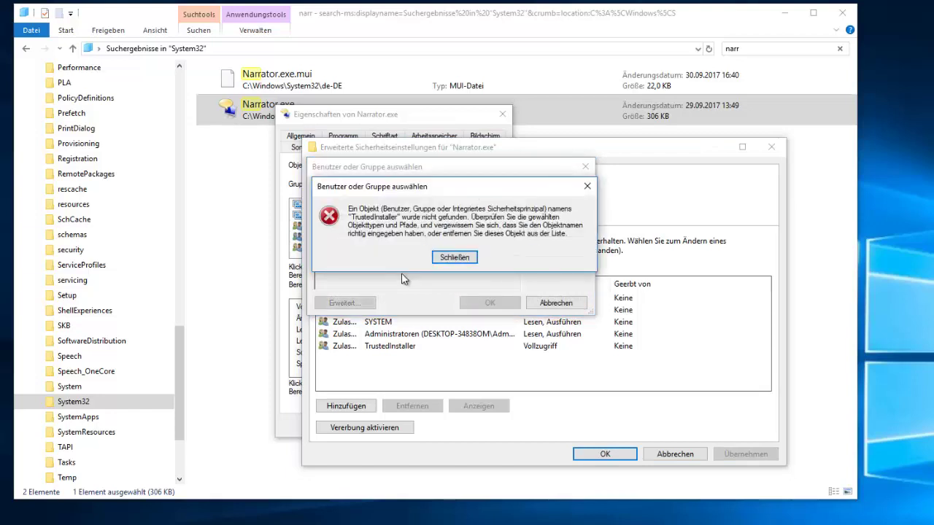
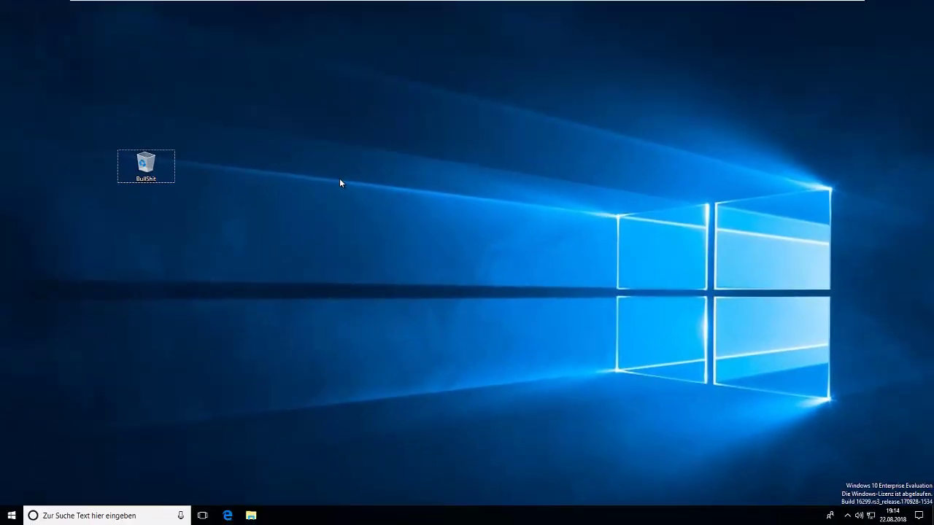
Step: Open the Erleichterte Bedienung settings, revisit Sprachausgabe by way of Bildschirmlupe, test switching it on again and close the settings
left_click(11, 513)
left_click(9, 475)
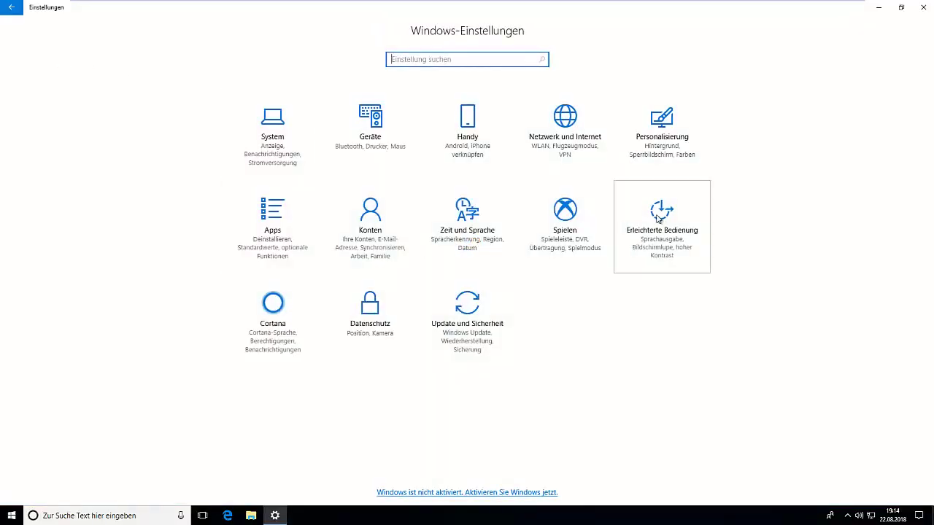
left_click(659, 218)
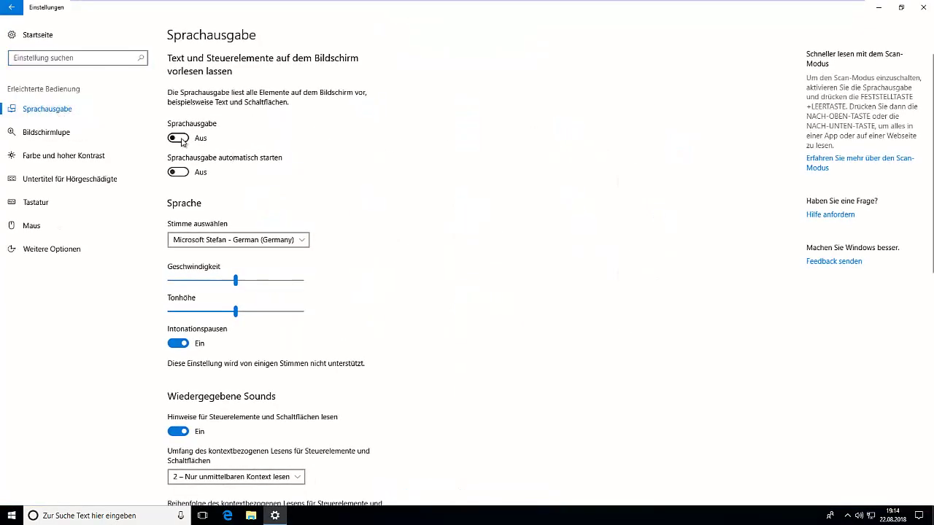
left_click(82, 132)
left_click(40, 111)
left_click(181, 142)
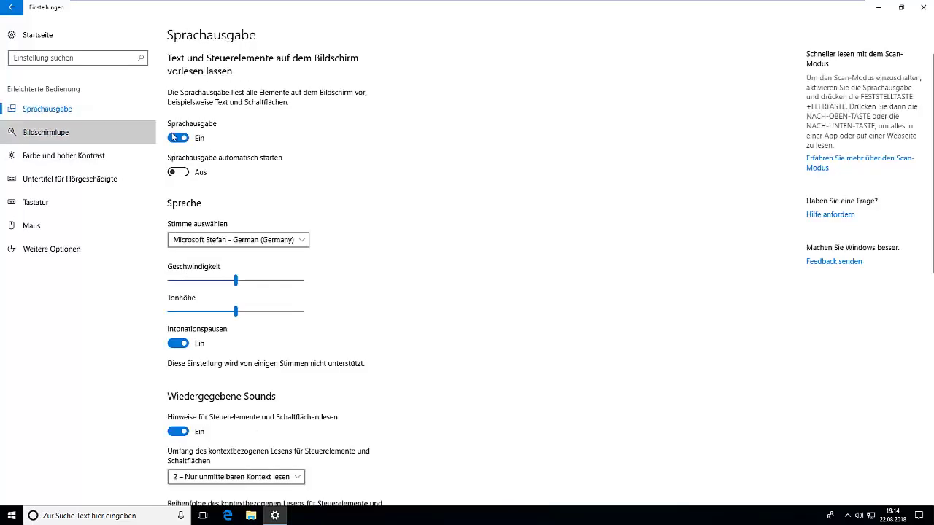
left_click(919, 9)
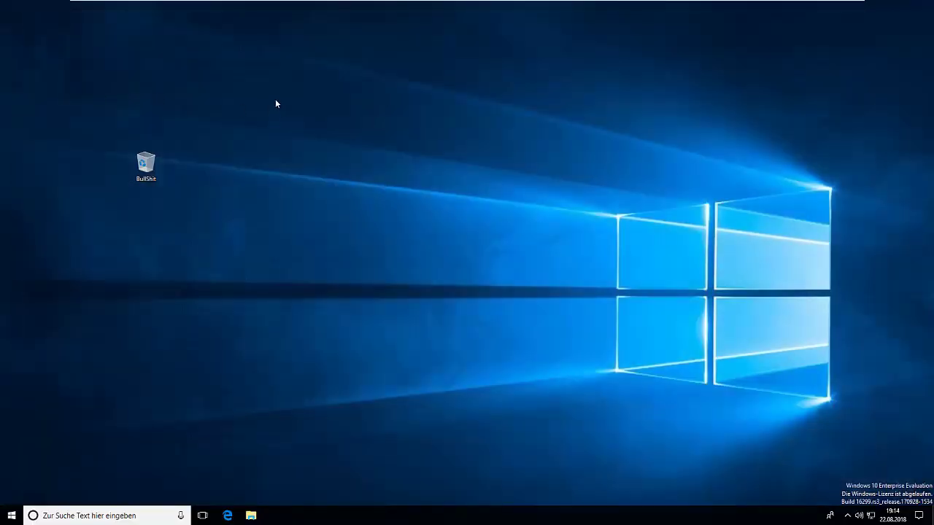